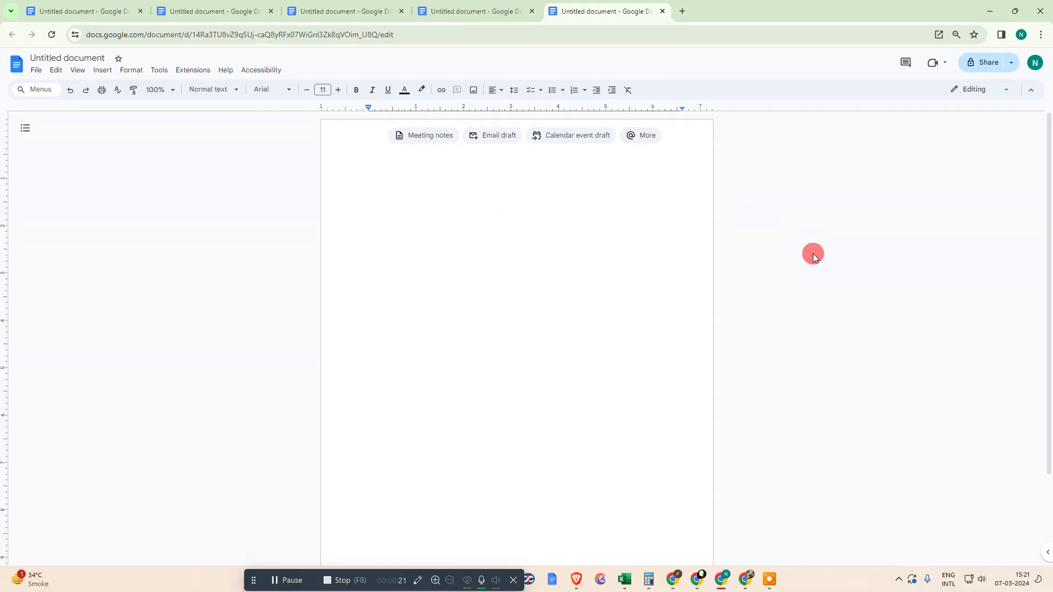
{"action": "key", "text": "ctrl+minus"}
{"action": "key", "text": "ctrl+minus"}
{"action": "key", "text": "ctrl+minus"}
{"action": "key", "text": "ctrl+minus"}
{"action": "key", "text": "ctrl+minus"}
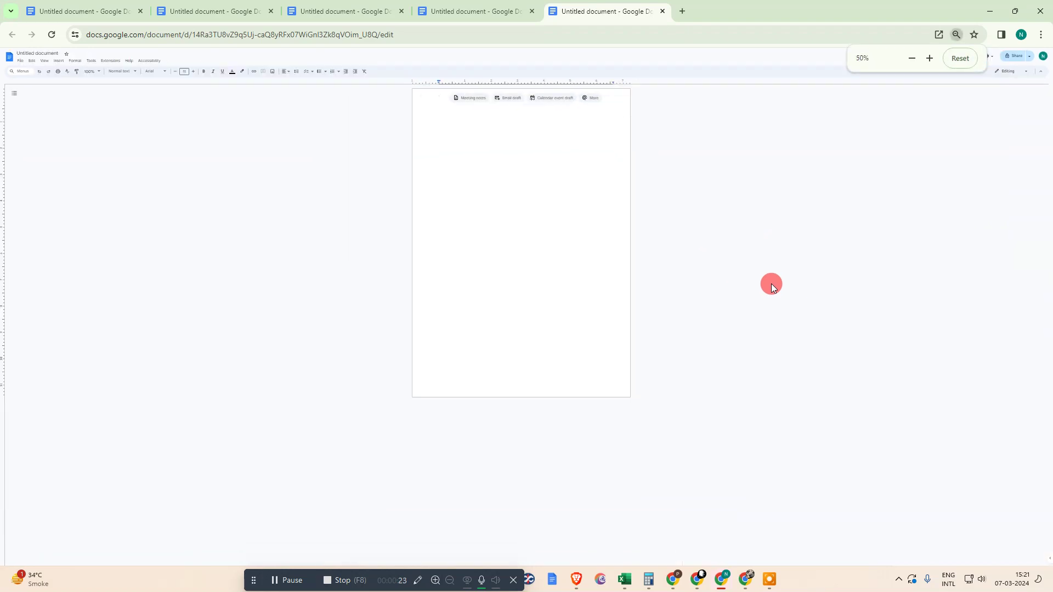
{"action": "key", "text": "ctrl+plus"}
{"action": "key", "text": "ctrl+plus"}
{"action": "key", "text": "ctrl+plus"}
{"action": "key", "text": "ctrl+plus"}
{"action": "key", "text": "ctrl+plus"}
{"action": "left_click", "coordinate": [575, 214]}
{"action": "scroll", "coordinate": [679, 218], "scroll_direction": "down", "scroll_amount": 3}
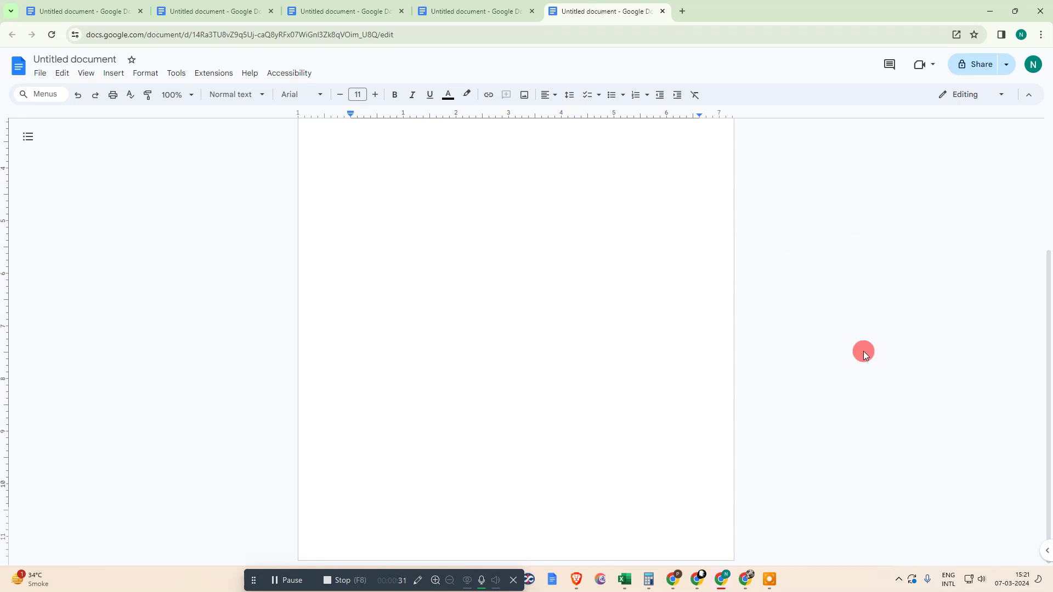
{"action": "scroll", "coordinate": [524, 244], "scroll_direction": "up", "scroll_amount": 3}
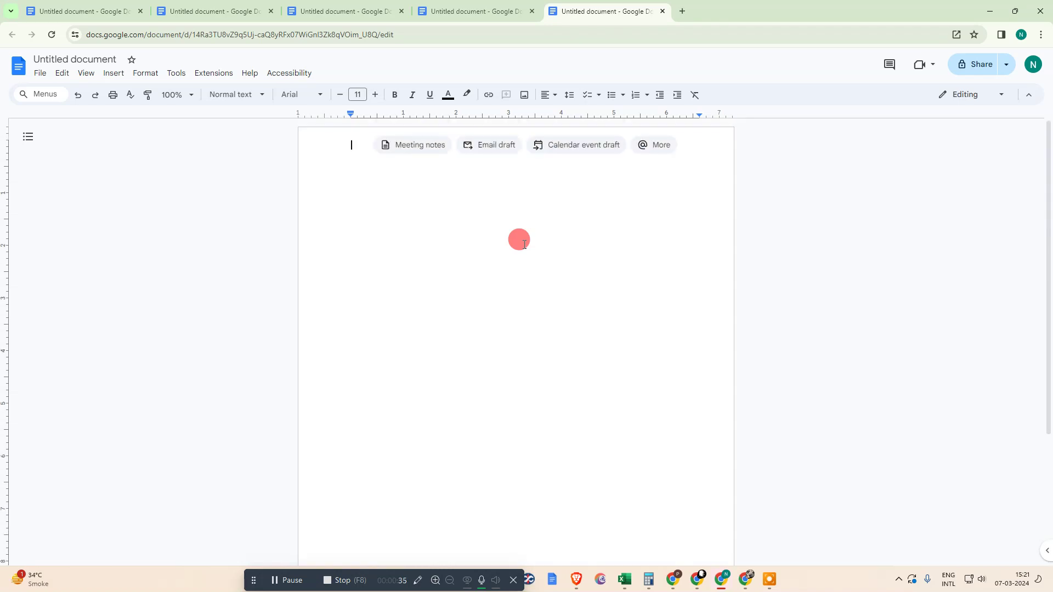
Insert page numbers in the header's upper-right corner, starting from the second page
{"action": "left_click", "coordinate": [103, 73]}
{"action": "mouse_move", "coordinate": [207, 363]}
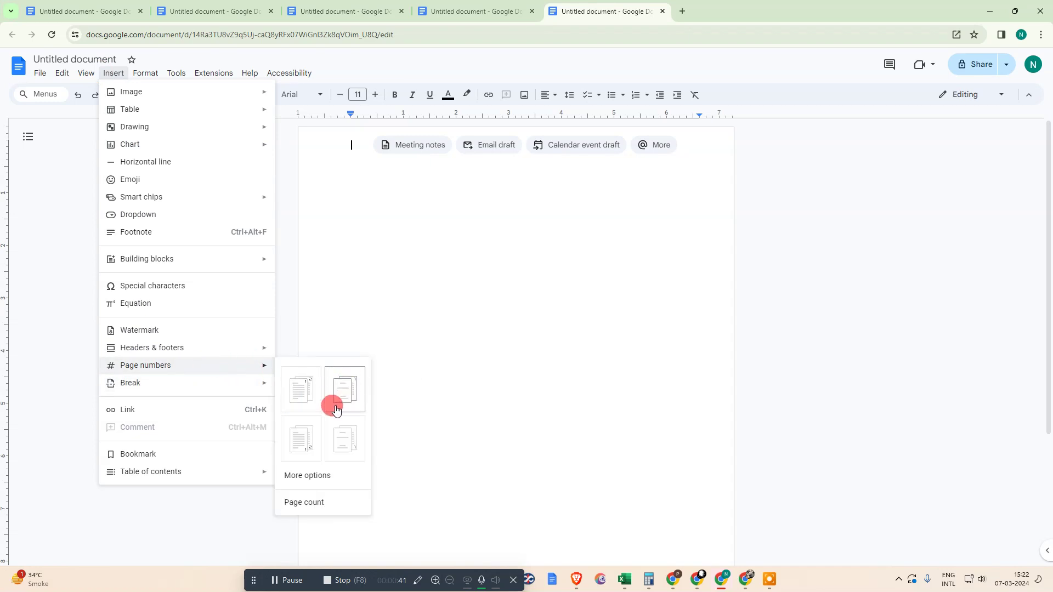
{"action": "left_click", "coordinate": [349, 388]}
{"action": "scroll", "coordinate": [661, 329], "scroll_direction": "up", "scroll_amount": 3}
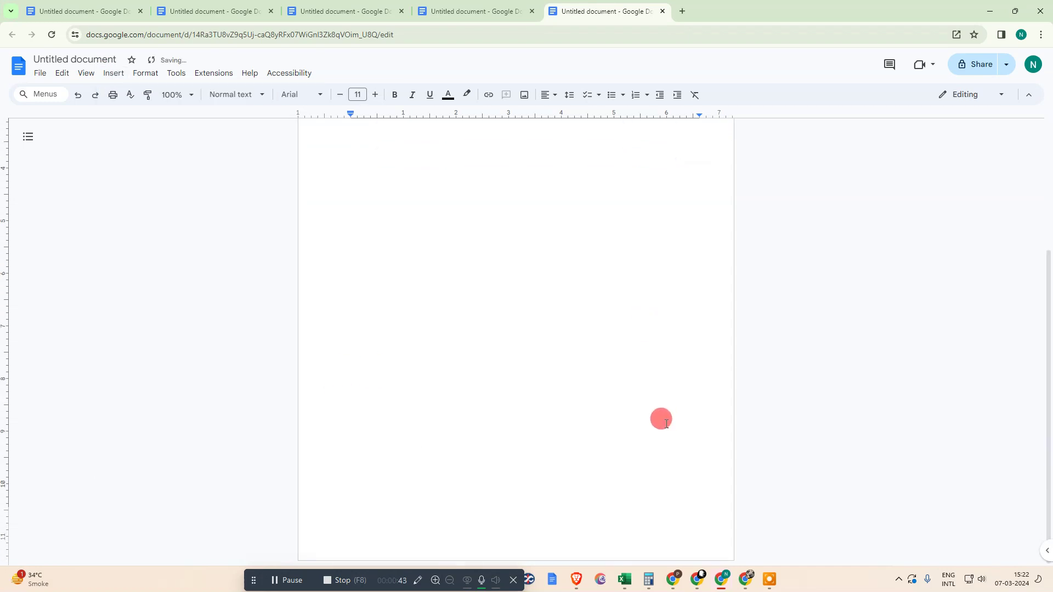
Add a blank line and a page break in the body to start a second page
{"action": "key", "text": "Return"}
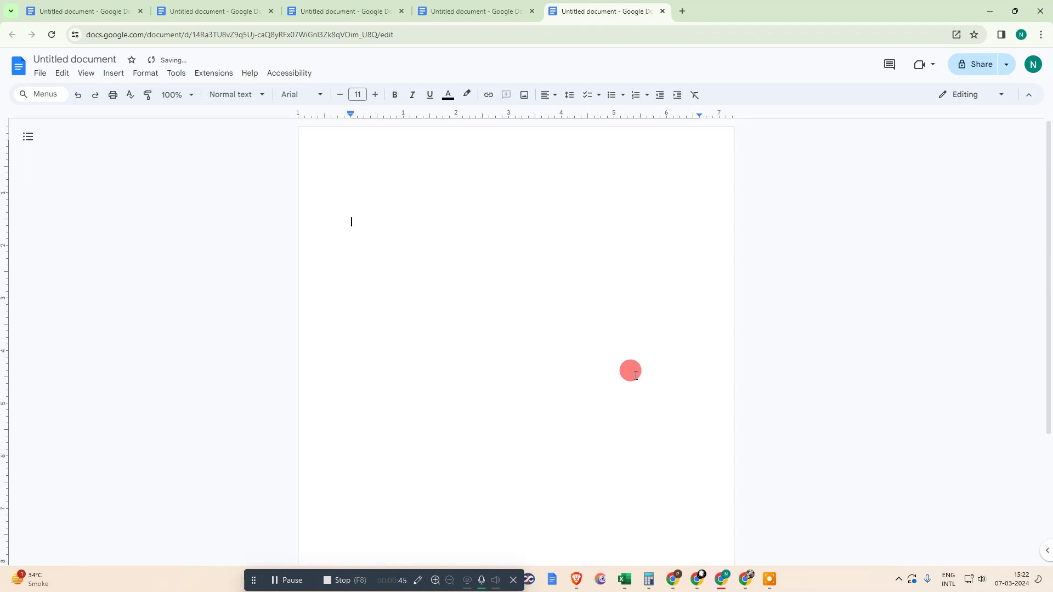
{"action": "key", "text": "ctrl+Return"}
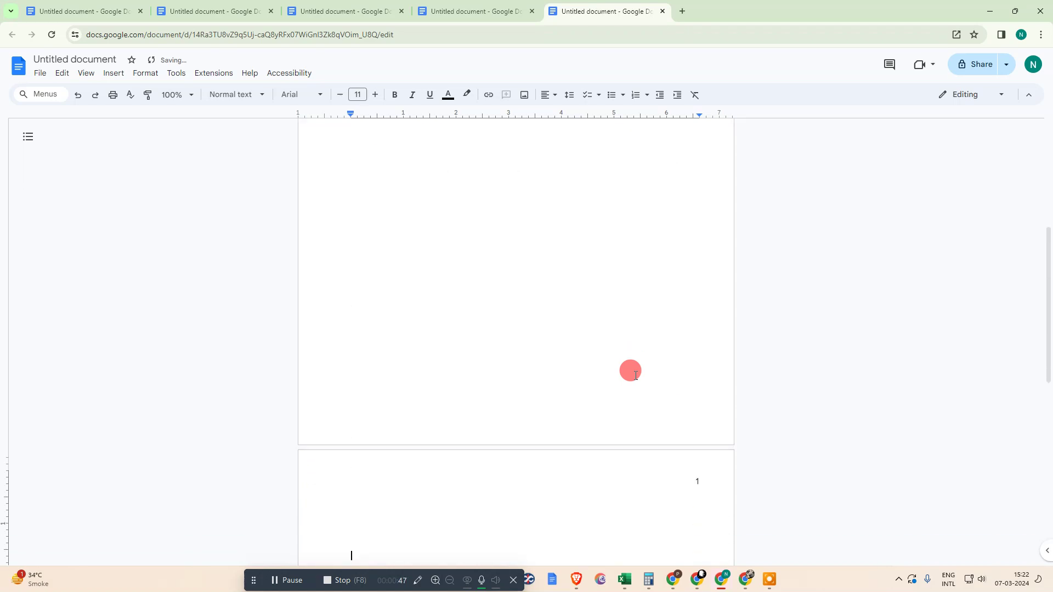
{"action": "scroll", "coordinate": [690, 383], "scroll_direction": "down", "scroll_amount": 5}
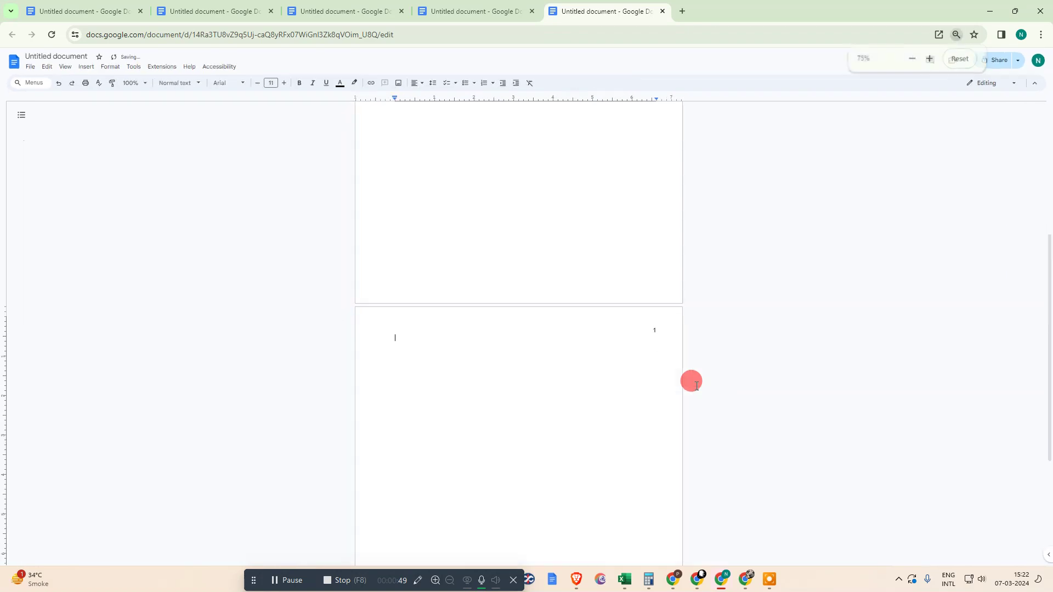
{"action": "scroll", "coordinate": [607, 318], "scroll_direction": "up", "scroll_amount": 4}
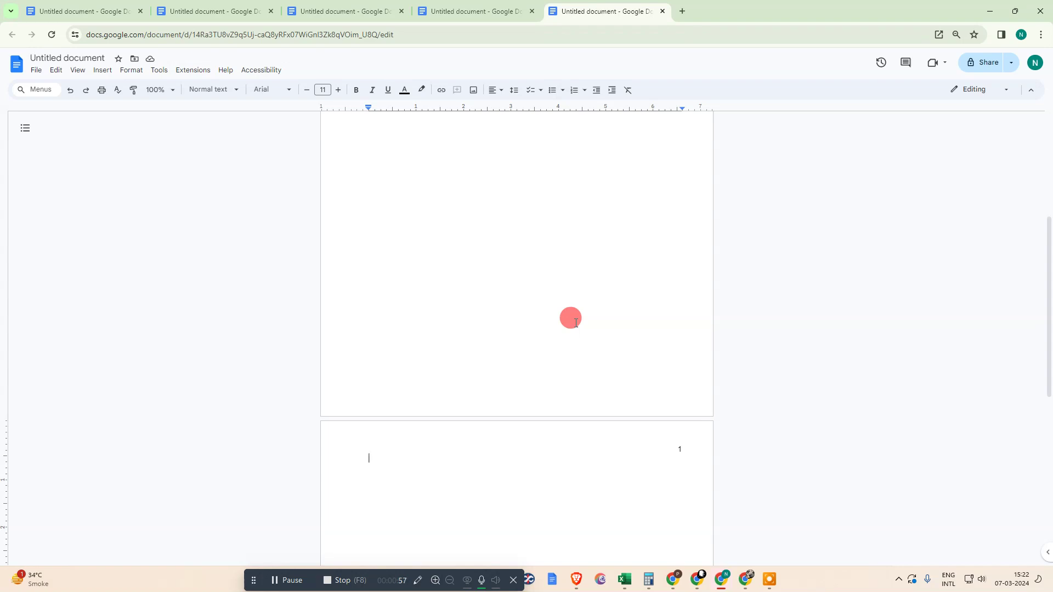
Undo the page break to return to a single page
{"action": "key", "text": "ctrl+z"}
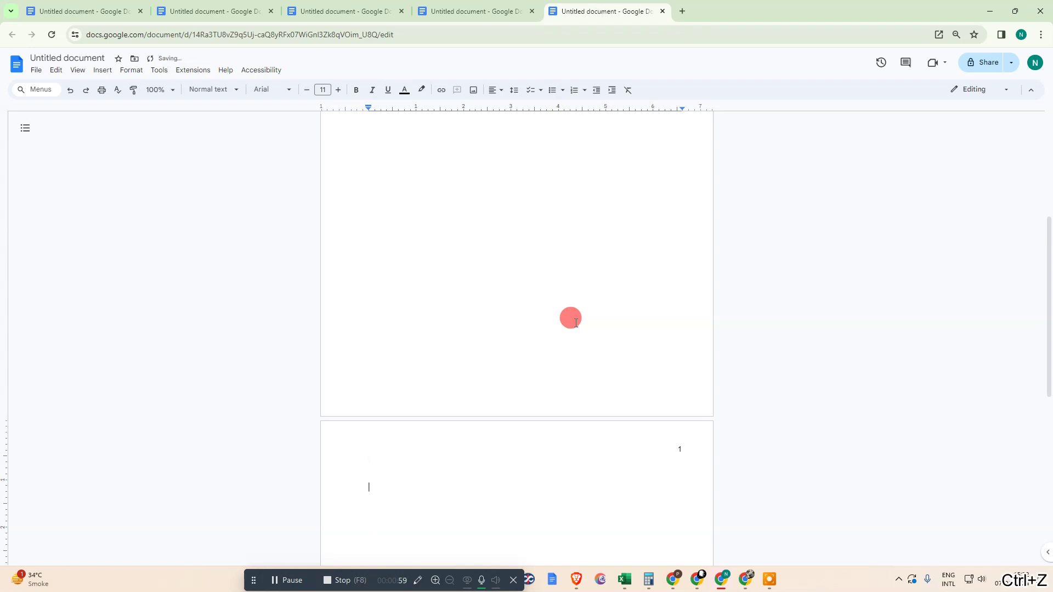
{"action": "scroll", "coordinate": [585, 301], "scroll_direction": "down", "scroll_amount": 6}
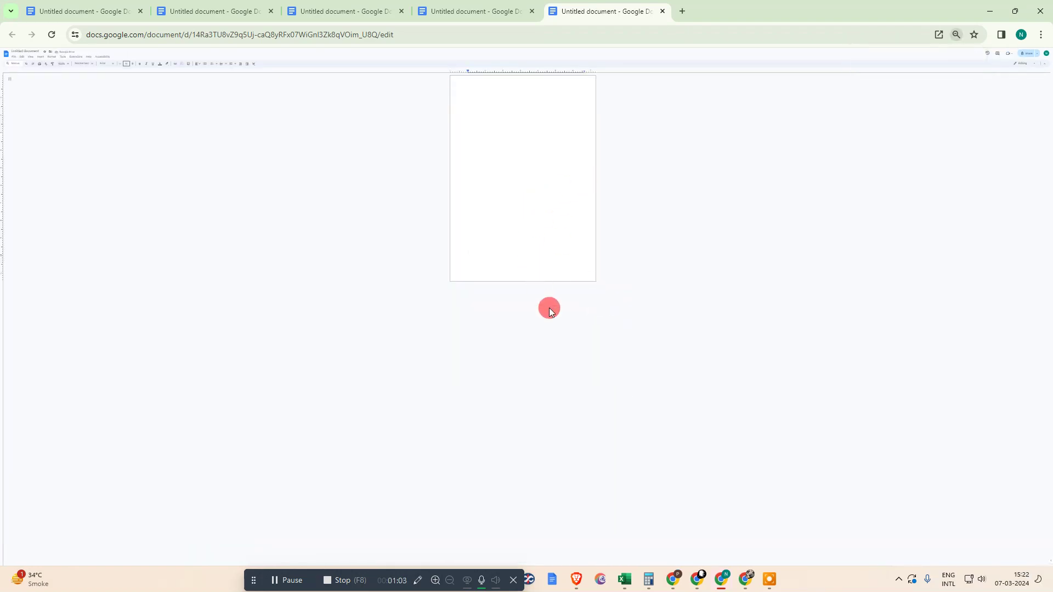
{"action": "scroll", "coordinate": [592, 298], "scroll_direction": "up", "scroll_amount": 4}
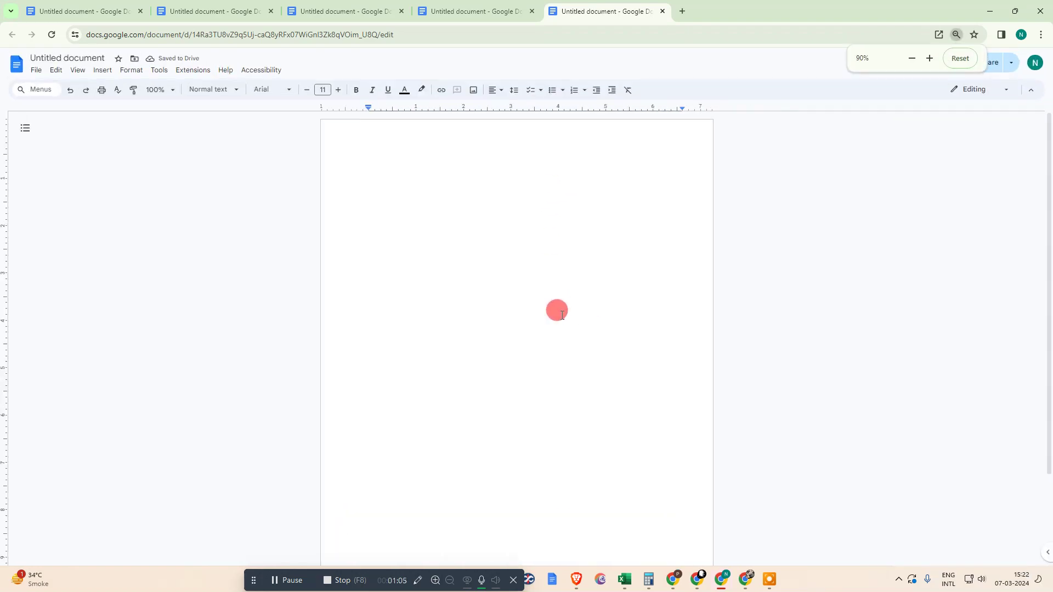
{"action": "scroll", "coordinate": [501, 293], "scroll_direction": "up", "scroll_amount": 2}
Place the cursor in the first page's body and insert a page break there
{"action": "left_click", "coordinate": [314, 158]}
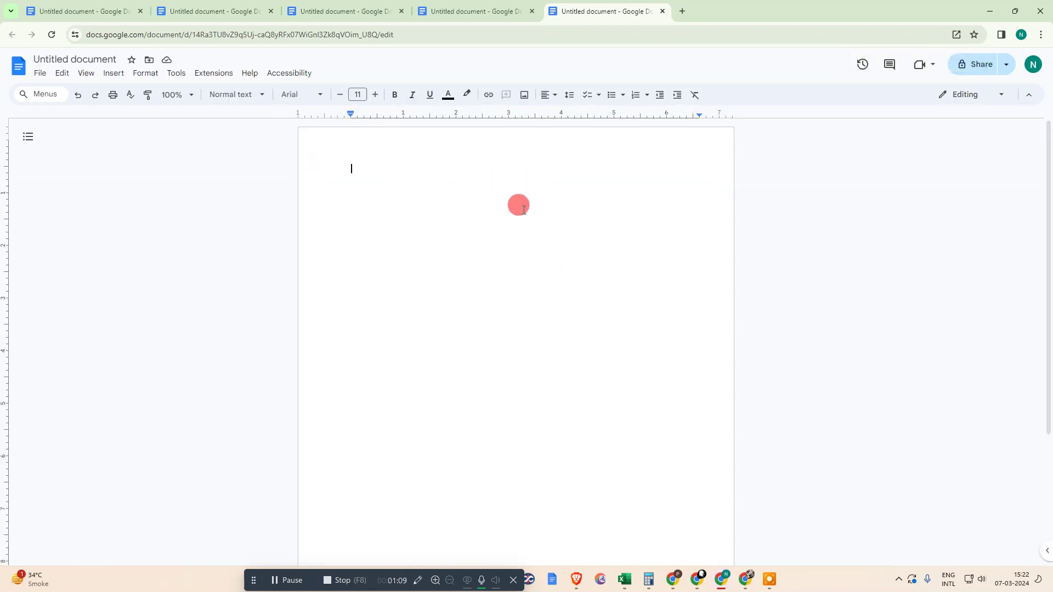
{"action": "double_click", "coordinate": [351, 159]}
{"action": "left_click", "coordinate": [361, 242]}
{"action": "left_click", "coordinate": [353, 226]}
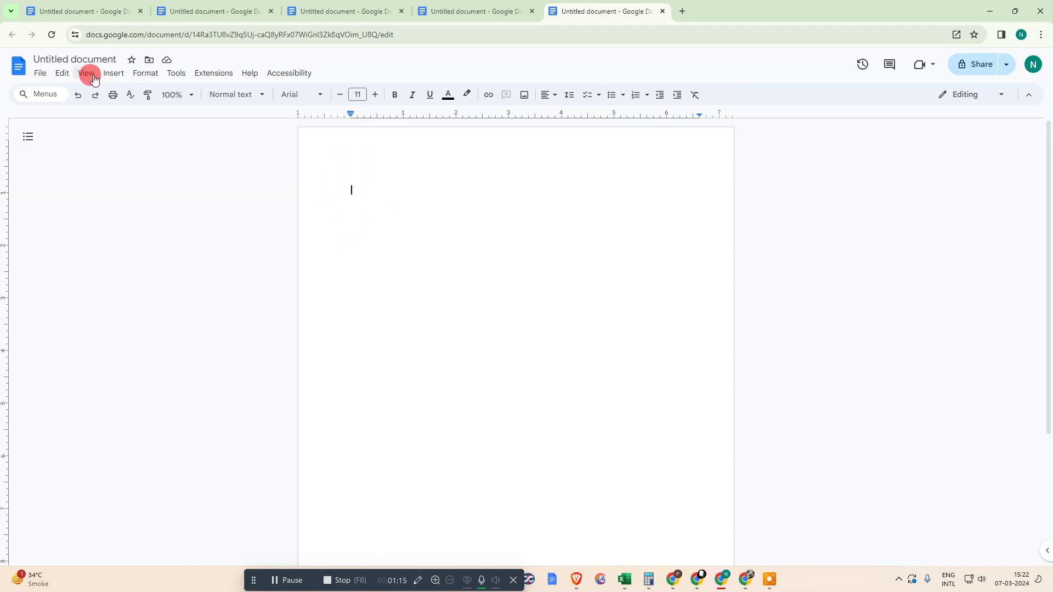
{"action": "left_click", "coordinate": [42, 75]}
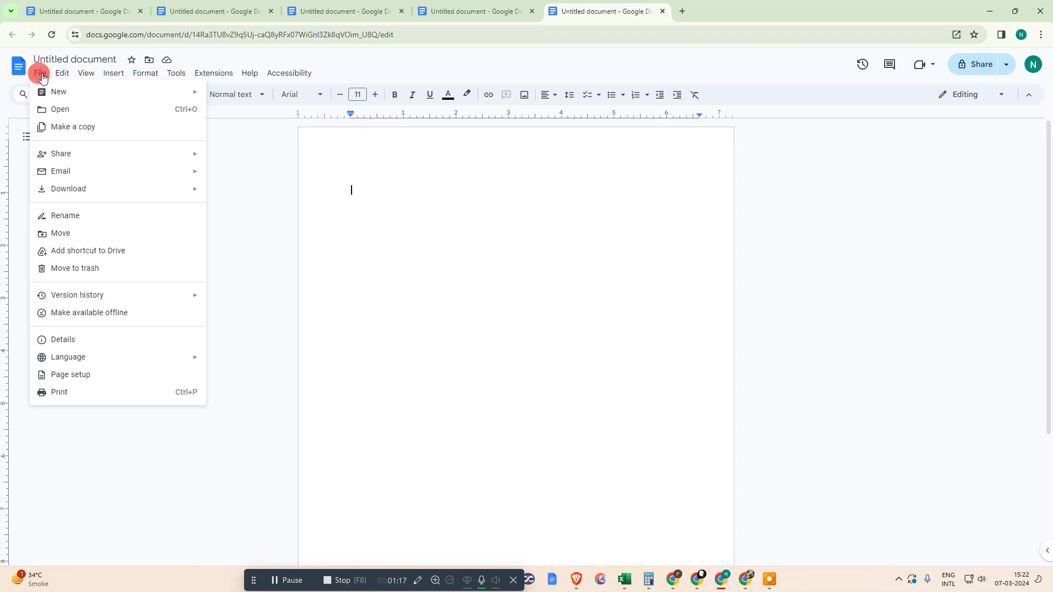
{"action": "left_click", "coordinate": [60, 75]}
{"action": "left_click", "coordinate": [42, 75]}
{"action": "left_click", "coordinate": [106, 77]}
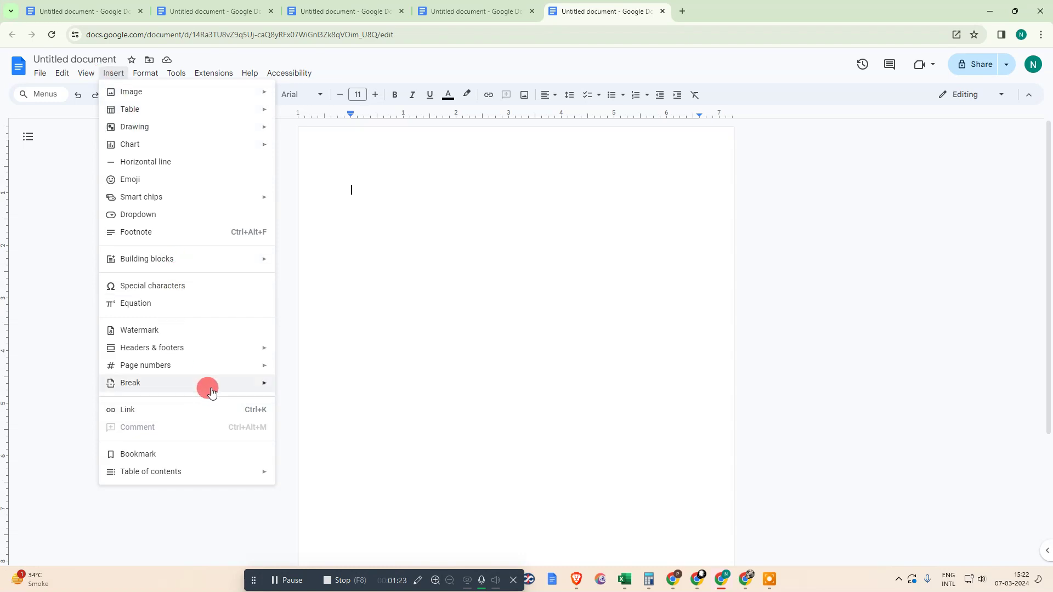
{"action": "mouse_move", "coordinate": [219, 389]}
{"action": "left_click", "coordinate": [307, 388]}
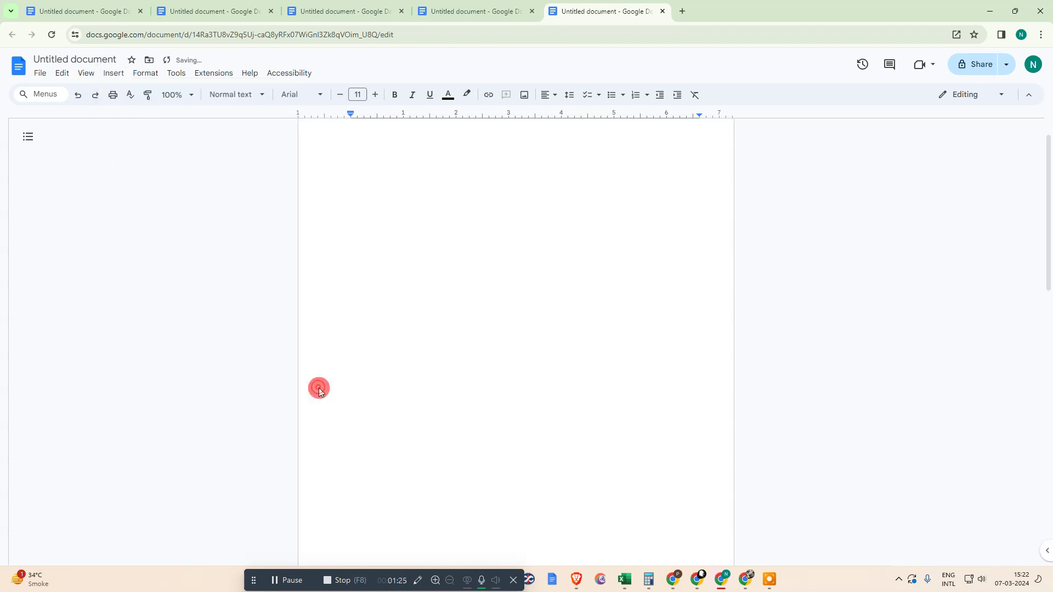
Examine the page numbering in the headers of both pages
{"action": "scroll", "coordinate": [441, 343], "scroll_direction": "down", "scroll_amount": 5}
{"action": "scroll", "coordinate": [442, 343], "scroll_direction": "up", "scroll_amount": 4}
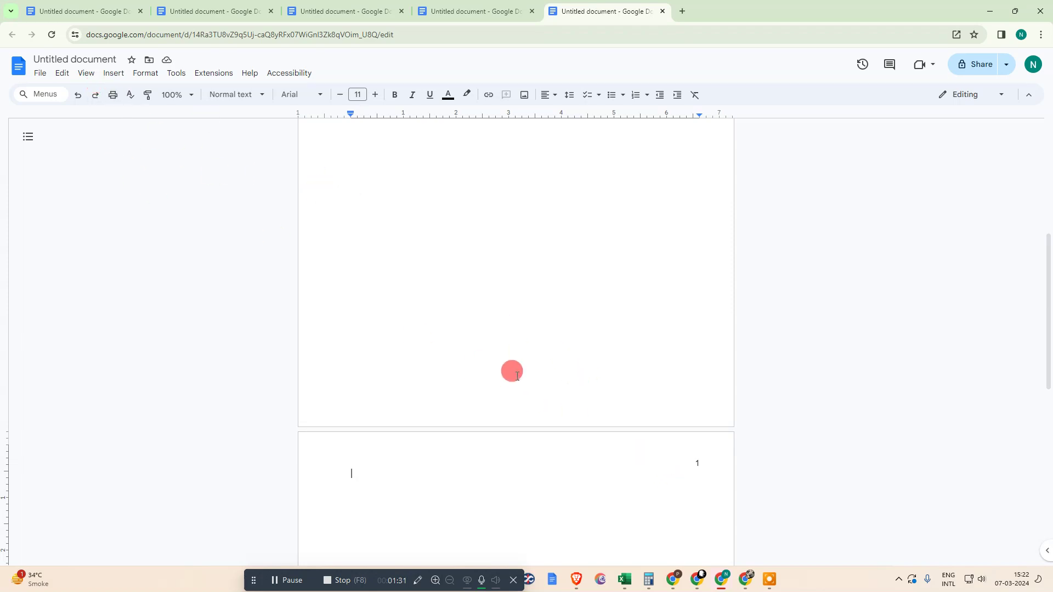
{"action": "key", "text": "ctrl+minus"}
{"action": "key", "text": "ctrl+minus"}
{"action": "key", "text": "ctrl+minus"}
{"action": "key", "text": "ctrl+minus"}
{"action": "key", "text": "ctrl+minus"}
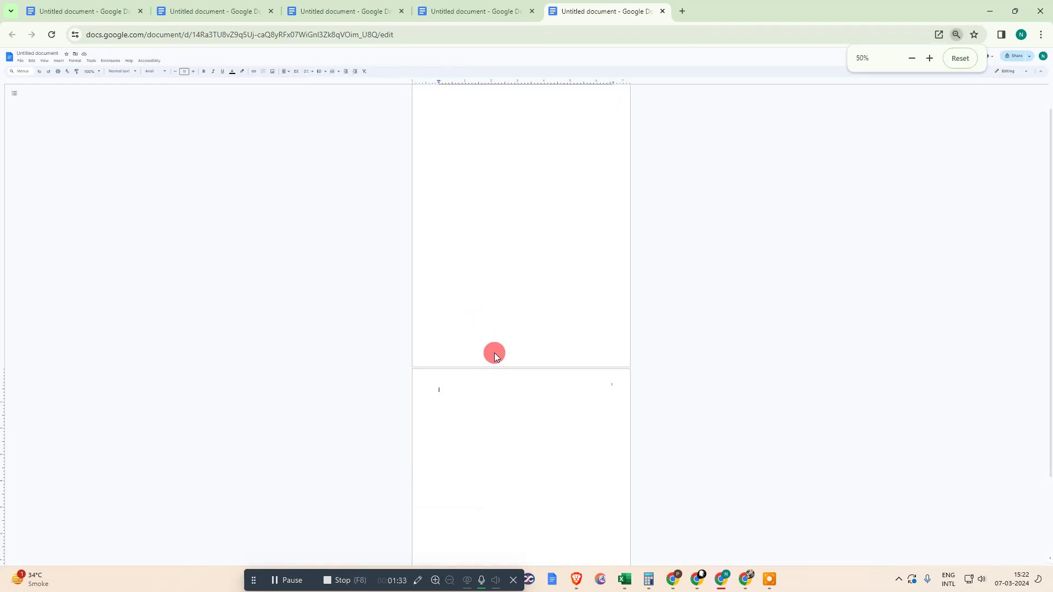
{"action": "scroll", "coordinate": [493, 352], "scroll_direction": "down", "scroll_amount": 2}
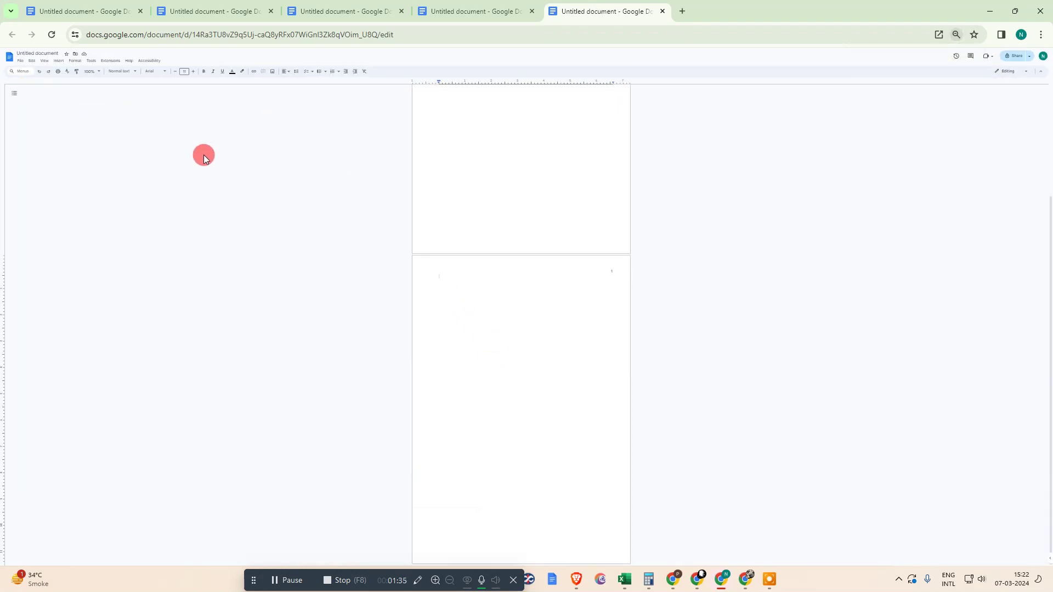
{"action": "key", "text": "ctrl+plus"}
{"action": "key", "text": "ctrl+plus"}
{"action": "key", "text": "ctrl+plus"}
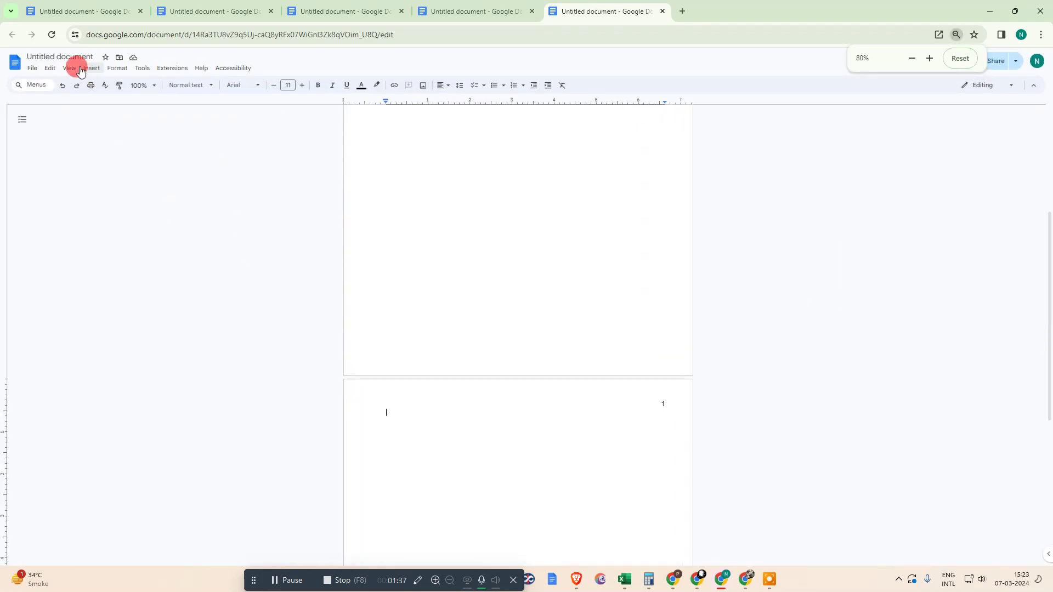
{"action": "left_click", "coordinate": [91, 68]}
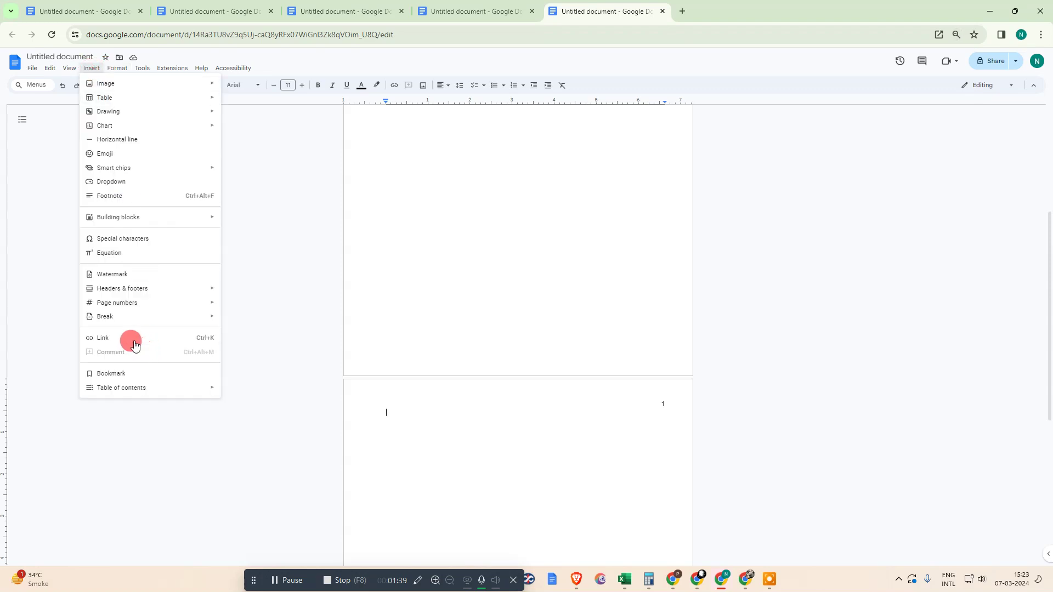
{"action": "mouse_move", "coordinate": [129, 316]}
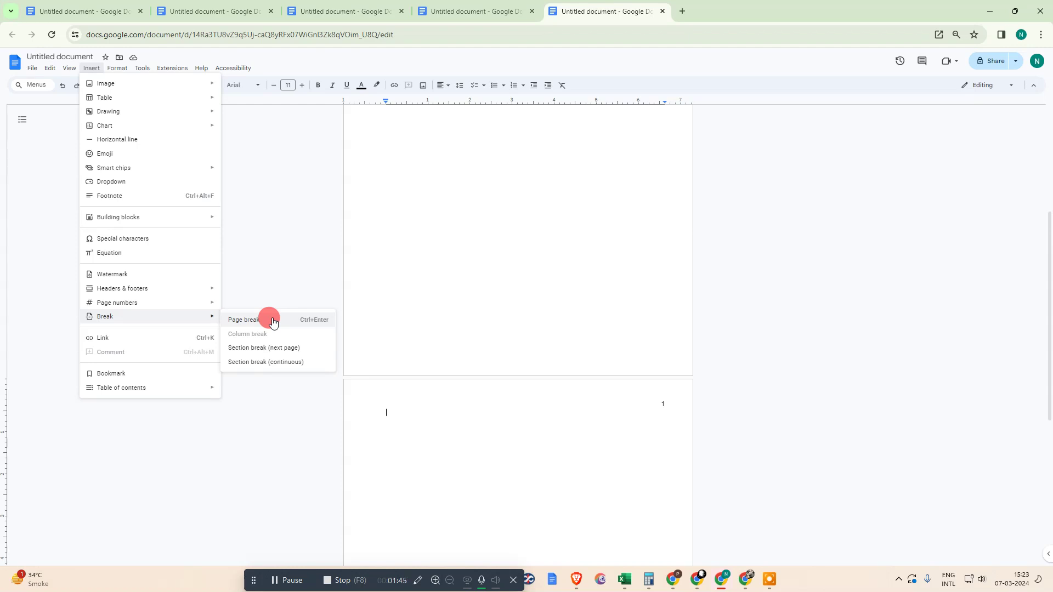
{"action": "left_click", "coordinate": [433, 259]}
Undo the page break and the page number insertion, leaving a single blank page
{"action": "key", "text": "ctrl+z"}
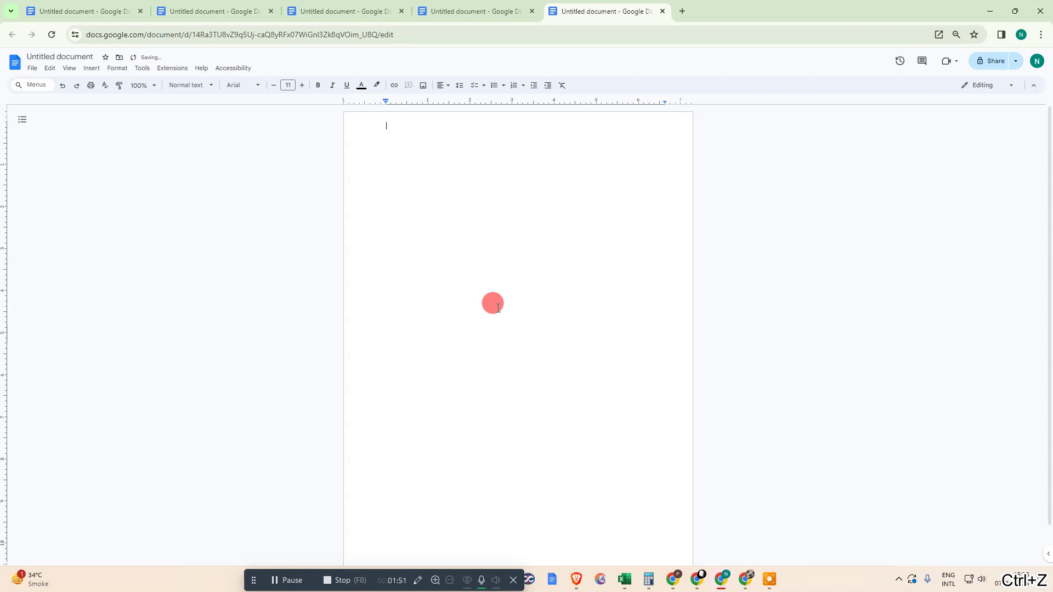
{"action": "scroll", "coordinate": [496, 307], "scroll_direction": "down", "scroll_amount": 7, "text": "ctrl"}
{"action": "scroll", "coordinate": [494, 308], "scroll_direction": "up", "scroll_amount": 6, "text": "ctrl"}
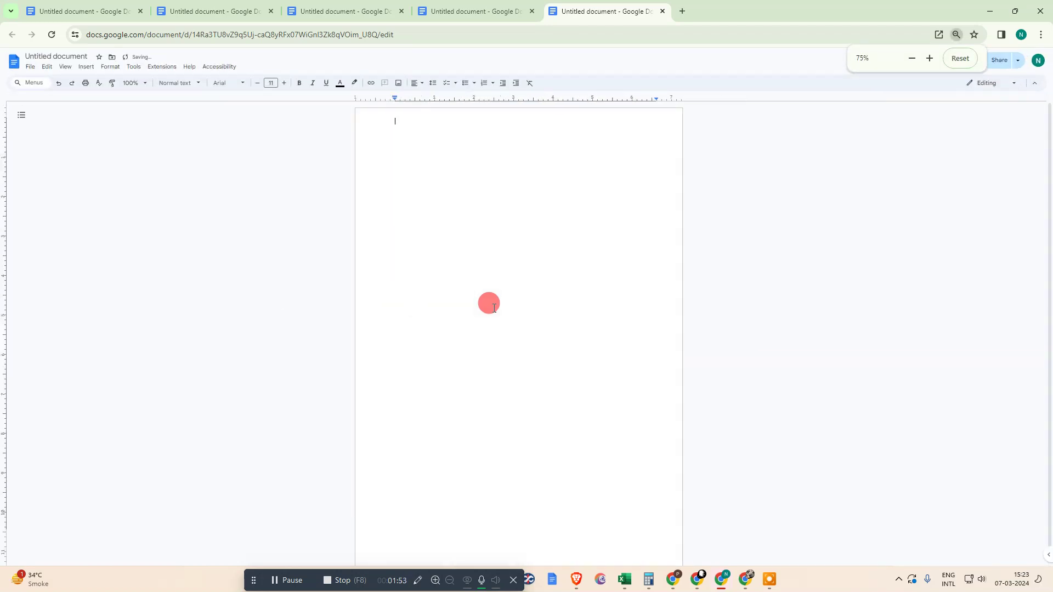
{"action": "scroll", "coordinate": [422, 219], "scroll_direction": "up", "scroll_amount": 3, "text": "ctrl"}
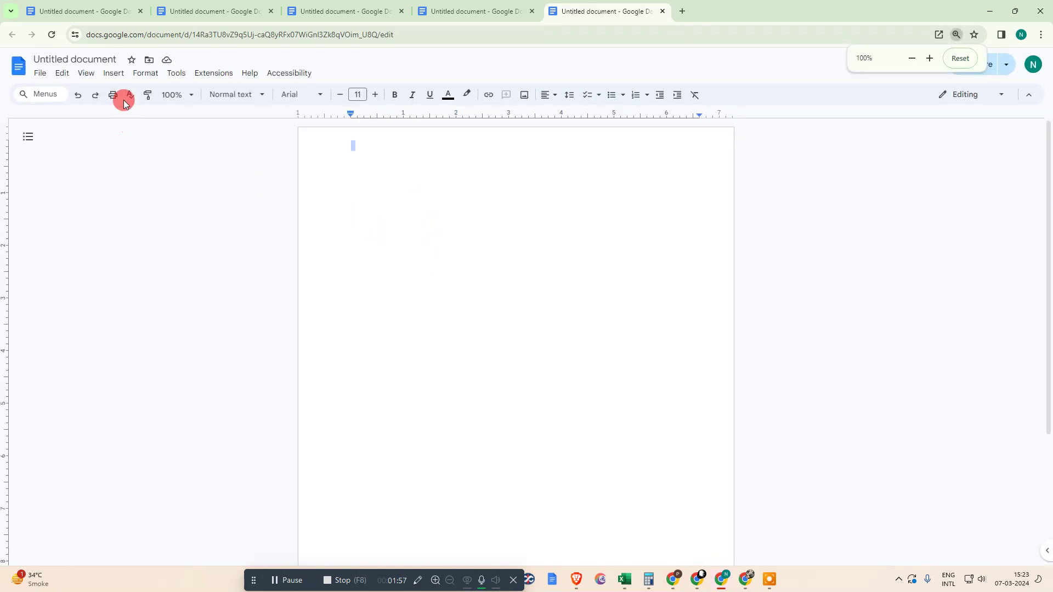
Insert a next-page section break on the first page to start a new section
{"action": "left_click", "coordinate": [113, 73]}
{"action": "mouse_move", "coordinate": [178, 371]}
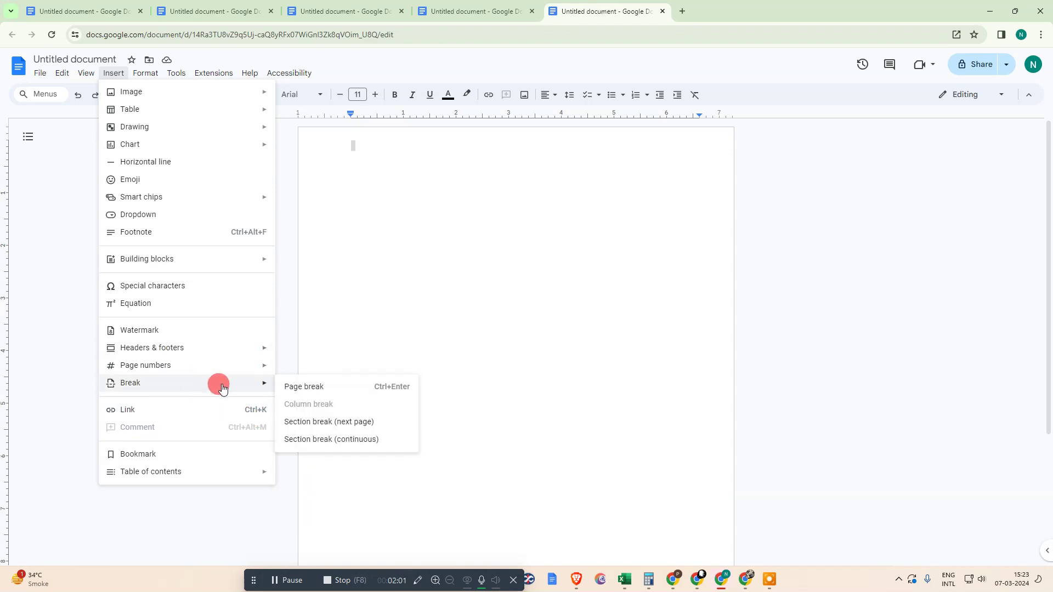
{"action": "left_click", "coordinate": [348, 425]}
{"action": "scroll", "coordinate": [610, 364], "scroll_direction": "down", "scroll_amount": 3}
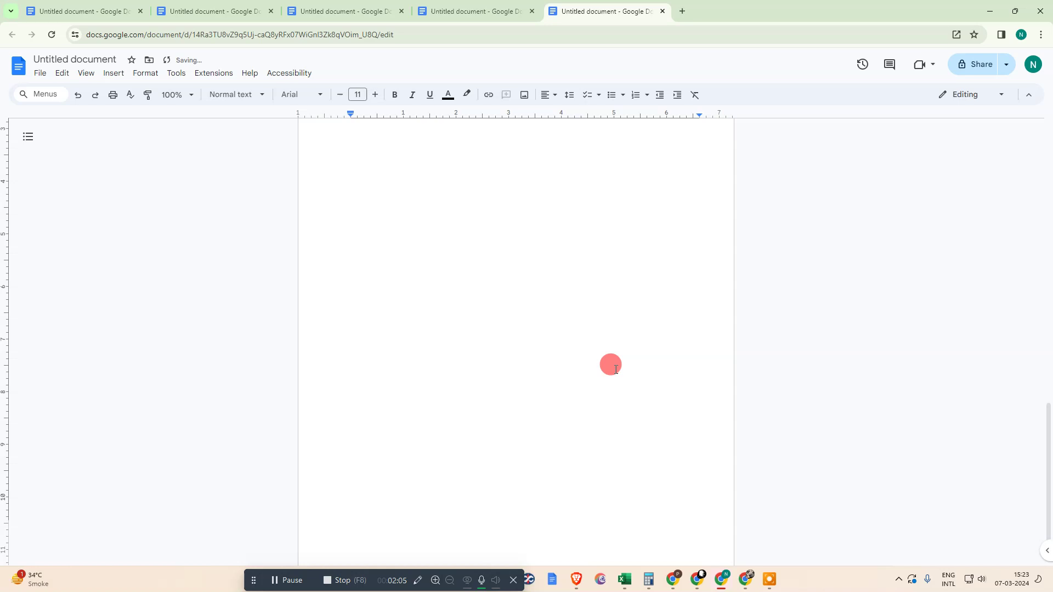
{"action": "scroll", "coordinate": [764, 412], "scroll_direction": "up", "scroll_amount": 2}
{"action": "scroll", "coordinate": [335, 281], "scroll_direction": "down", "scroll_amount": 2}
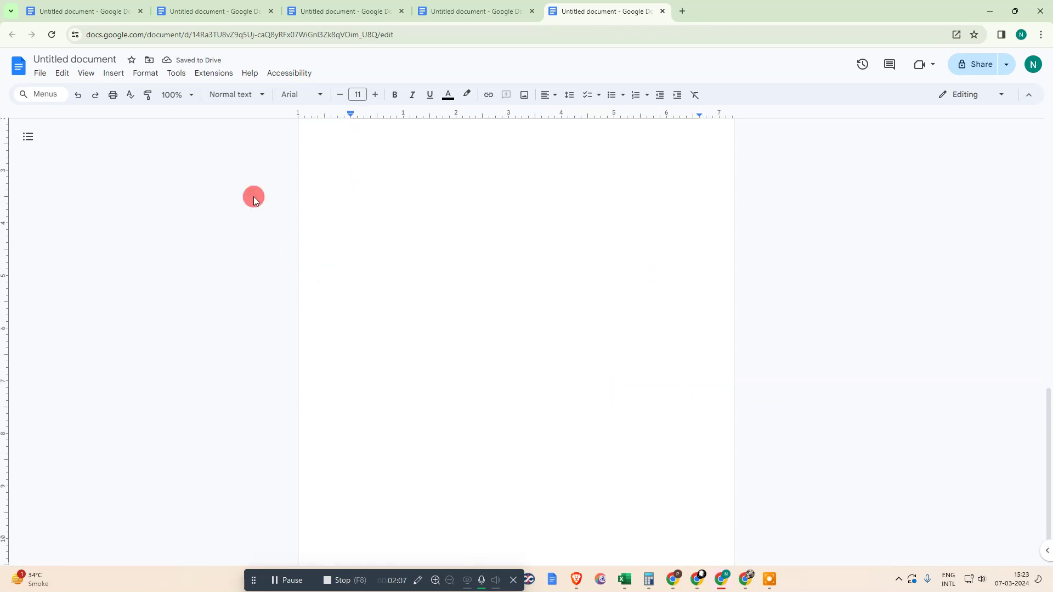
Insert another next-page section break to add a third page
{"action": "left_click", "coordinate": [112, 80]}
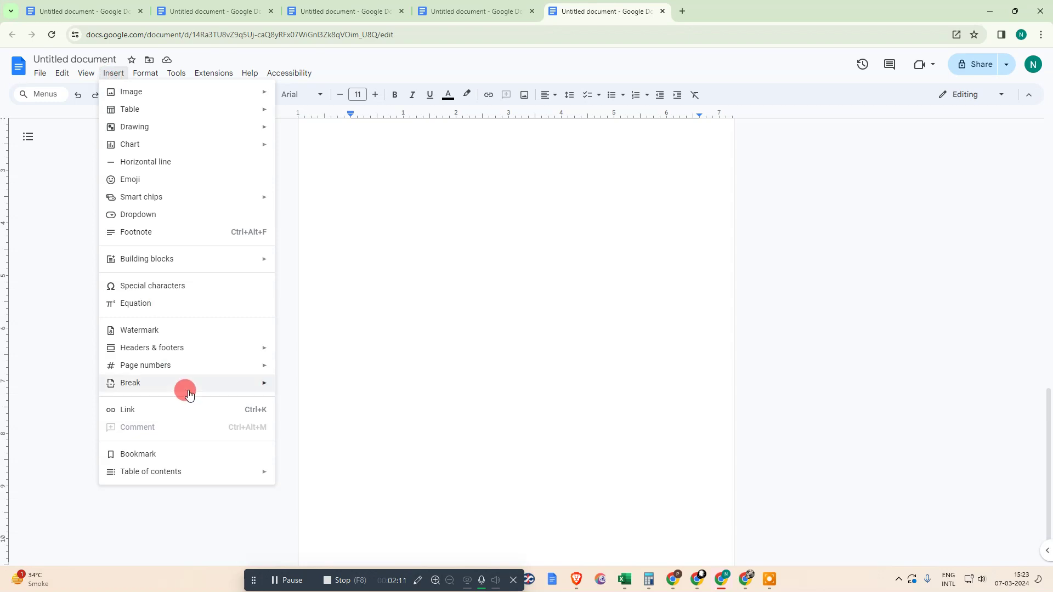
{"action": "mouse_move", "coordinate": [211, 384]}
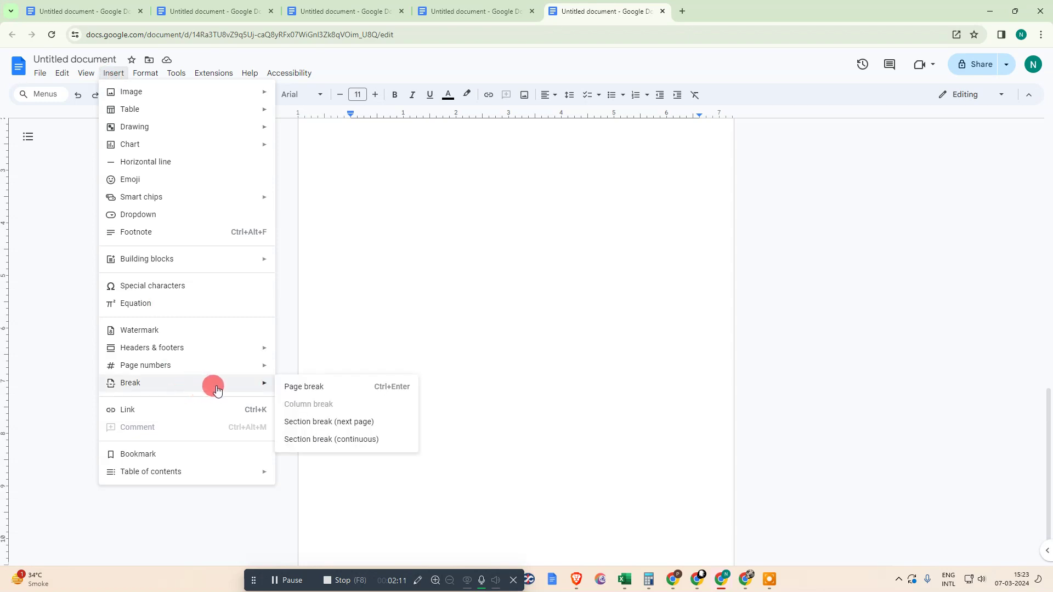
{"action": "left_click", "coordinate": [351, 428]}
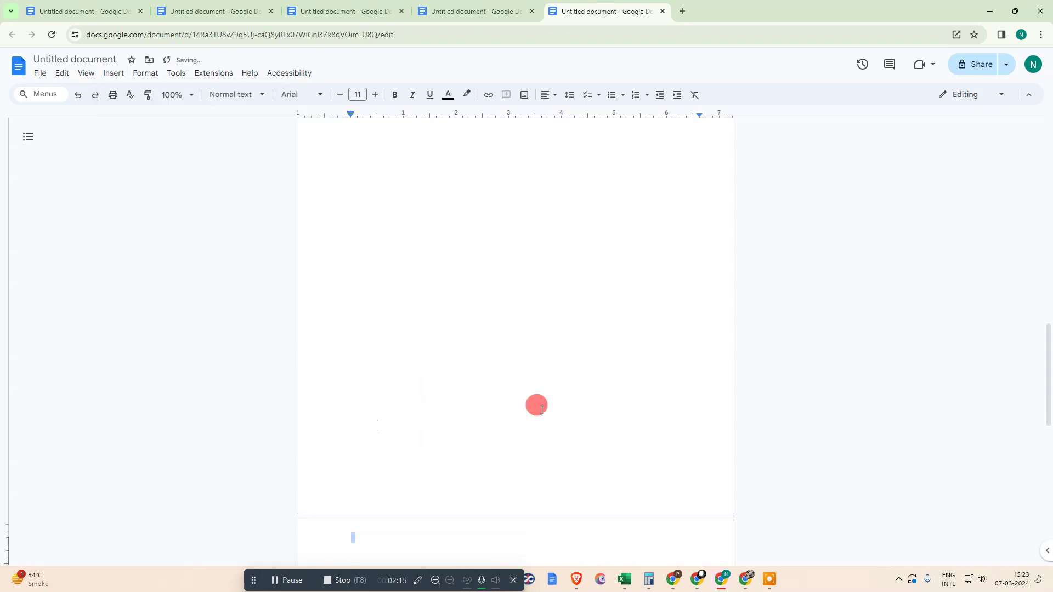
Examine the page layout produced by the two section breaks across the document
{"action": "scroll", "coordinate": [602, 357], "scroll_direction": "down", "scroll_amount": 5}
{"action": "key", "text": "ctrl+minus"}
{"action": "key", "text": "ctrl+minus"}
{"action": "key", "text": "ctrl+minus"}
{"action": "key", "text": "ctrl+minus"}
{"action": "key", "text": "ctrl+minus"}
{"action": "key", "text": "ctrl+minus"}
{"action": "key", "text": "ctrl+minus"}
{"action": "scroll", "coordinate": [602, 362], "scroll_direction": "up", "scroll_amount": 3}
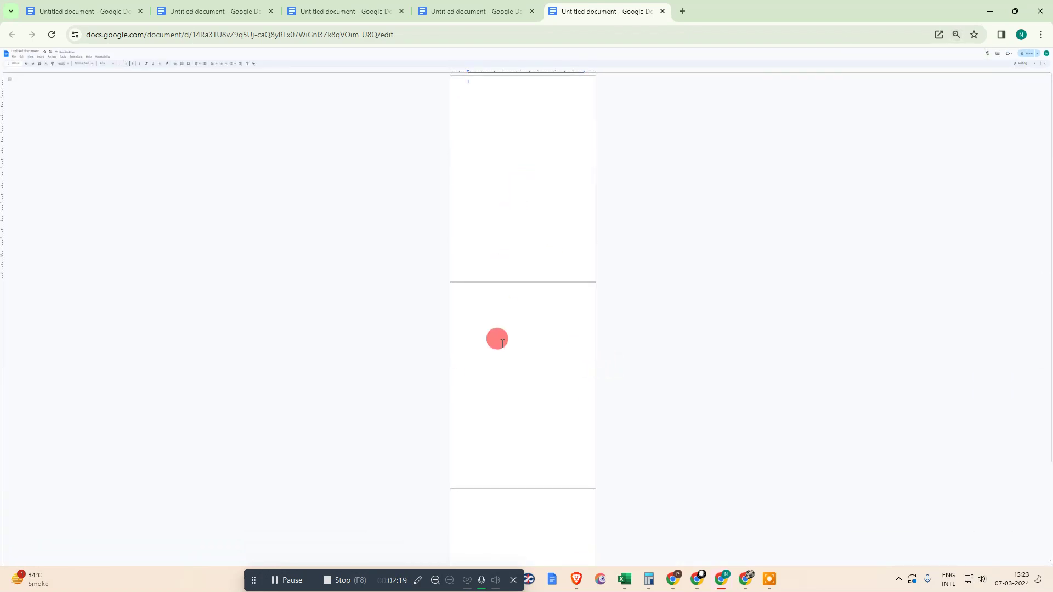
{"action": "key", "text": "ctrl+plus"}
{"action": "key", "text": "ctrl+plus"}
{"action": "key", "text": "ctrl+plus"}
{"action": "key", "text": "ctrl+plus"}
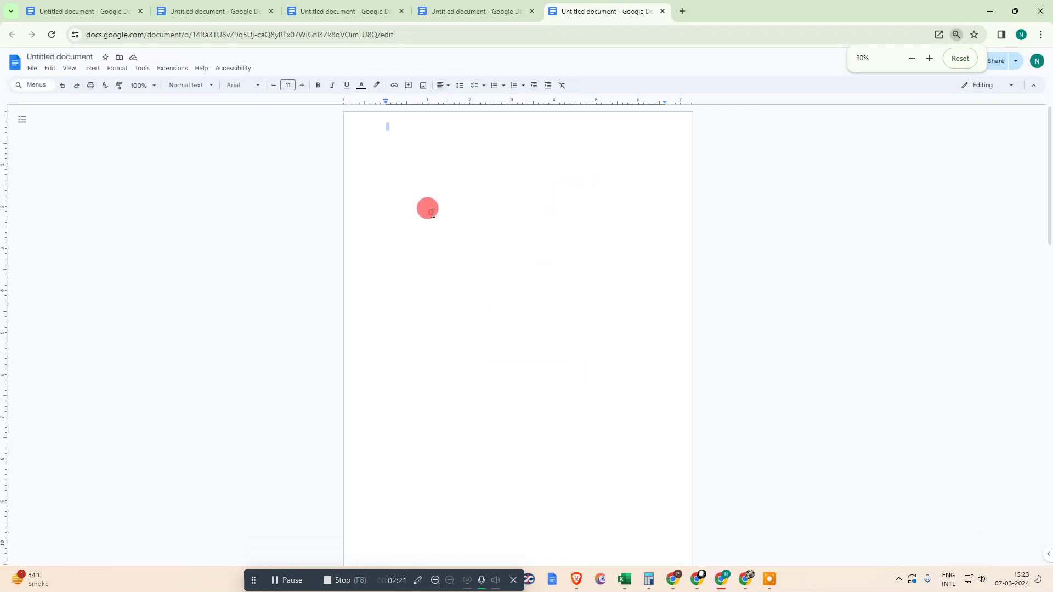
{"action": "key", "text": "ctrl+plus"}
{"action": "key", "text": "ctrl+plus"}
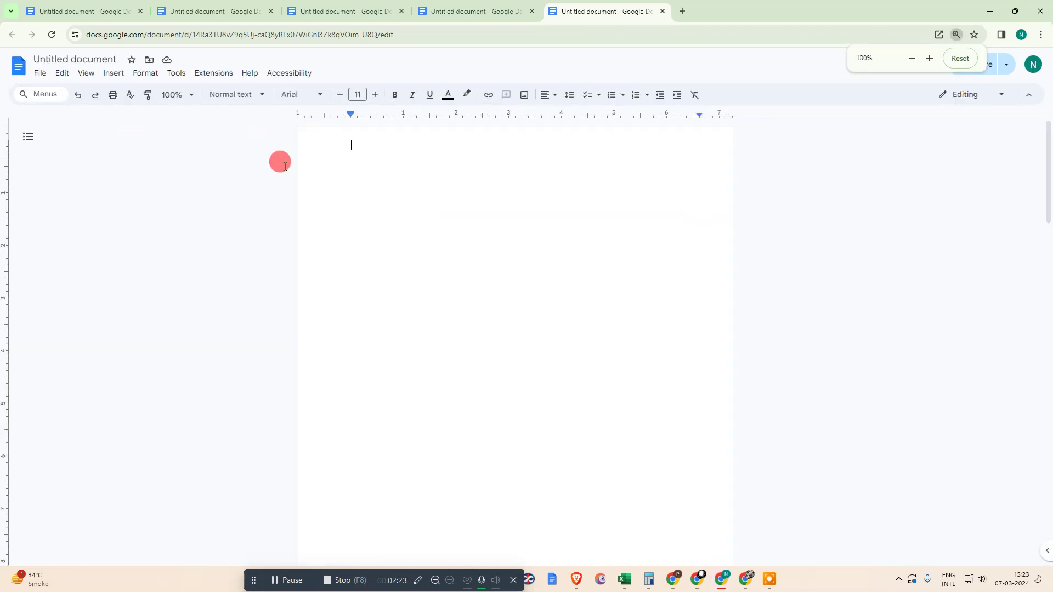
Insert page numbers in the upper-right corner of the header, starting from the first page
{"action": "left_click", "coordinate": [103, 75]}
{"action": "mouse_move", "coordinate": [181, 365]}
{"action": "left_click", "coordinate": [322, 396]}
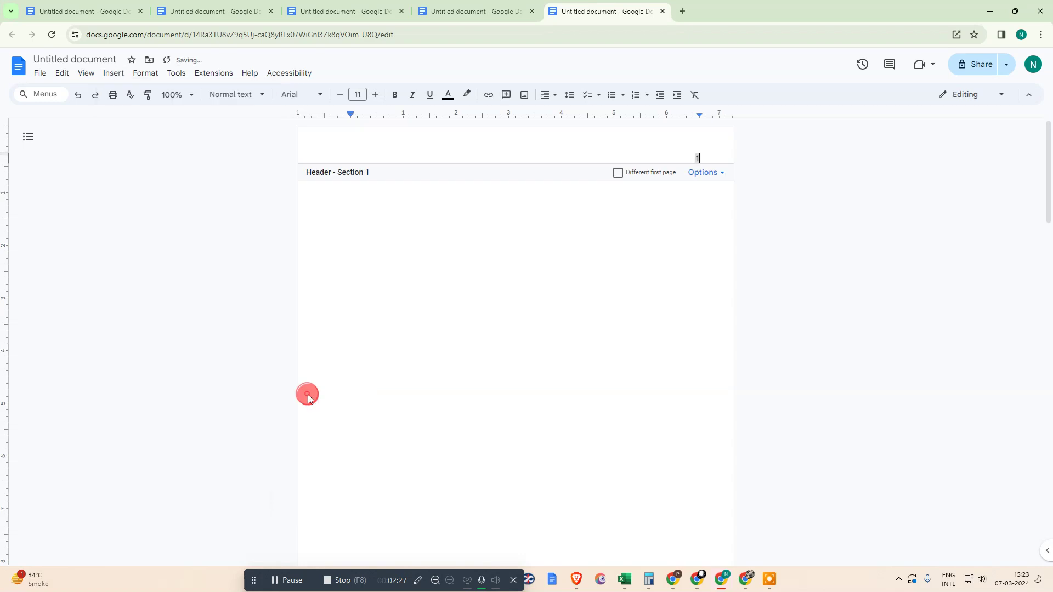
{"action": "left_click", "coordinate": [546, 252]}
Enable a different first page for the Section 1 header so that its page number is left off
{"action": "scroll", "coordinate": [570, 296], "scroll_direction": "down", "scroll_amount": 10}
{"action": "scroll", "coordinate": [616, 311], "scroll_direction": "down", "scroll_amount": 10}
{"action": "scroll", "coordinate": [619, 311], "scroll_direction": "up", "scroll_amount": 15}
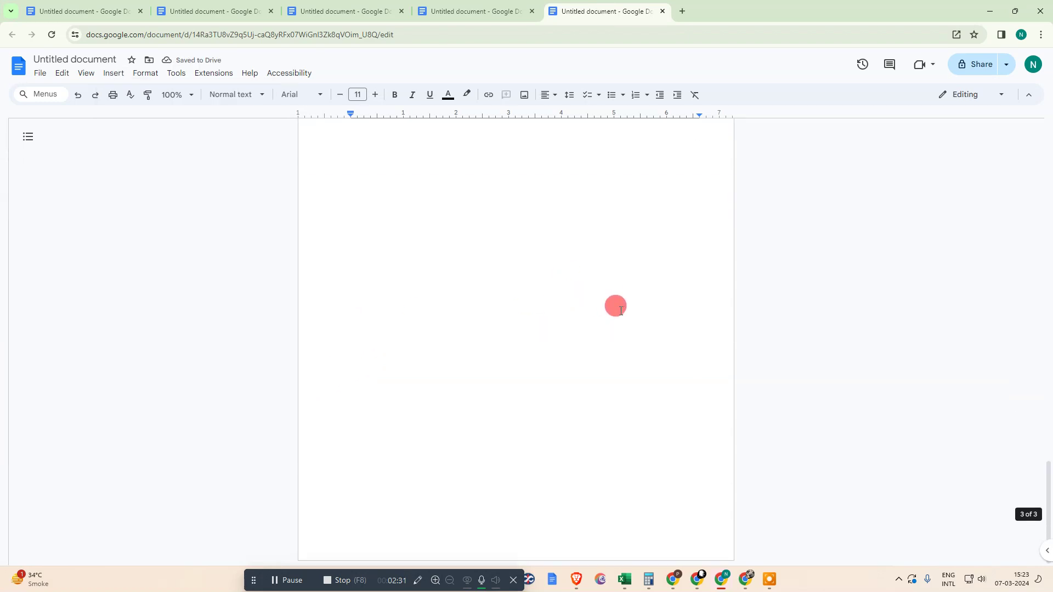
{"action": "scroll", "coordinate": [620, 311], "scroll_direction": "up", "scroll_amount": 5}
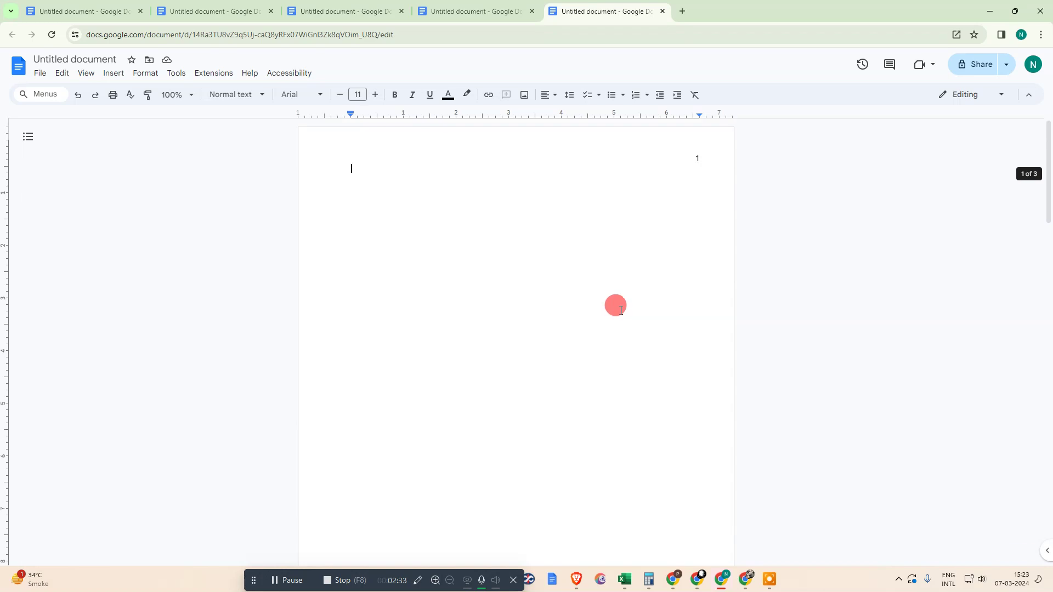
{"action": "scroll", "coordinate": [621, 310], "scroll_direction": "down", "scroll_amount": 20}
{"action": "scroll", "coordinate": [633, 364], "scroll_direction": "up", "scroll_amount": 3}
{"action": "scroll", "coordinate": [633, 363], "scroll_direction": "up", "scroll_amount": 20}
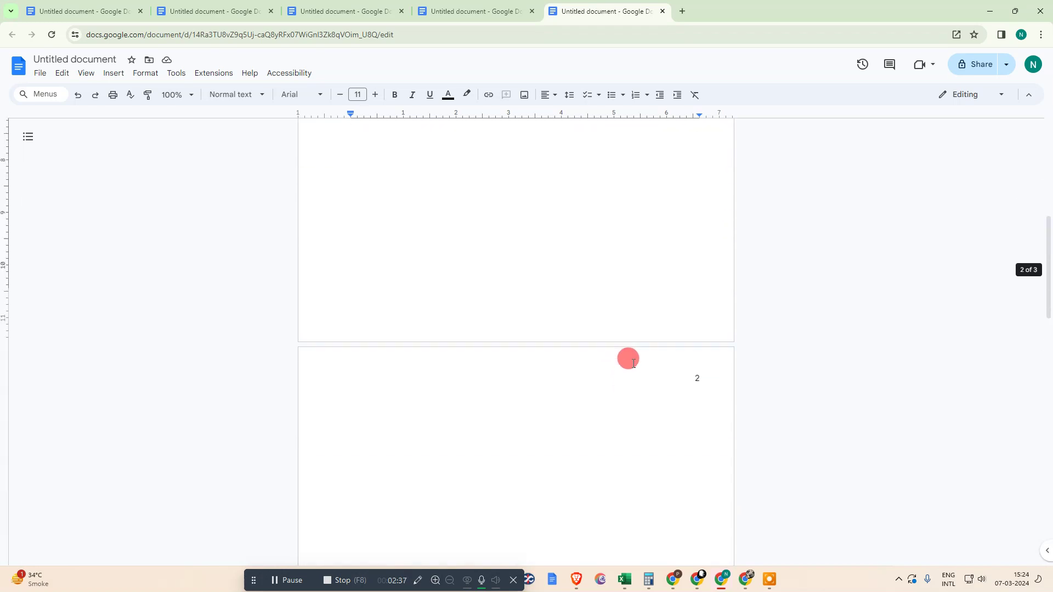
{"action": "double_click", "coordinate": [607, 144]}
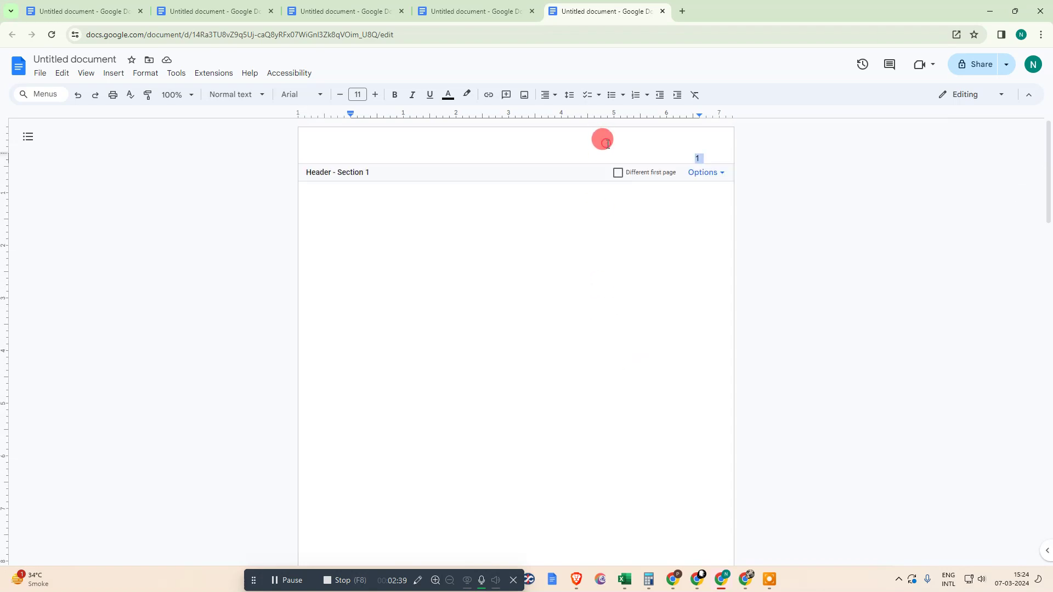
{"action": "left_click", "coordinate": [618, 172]}
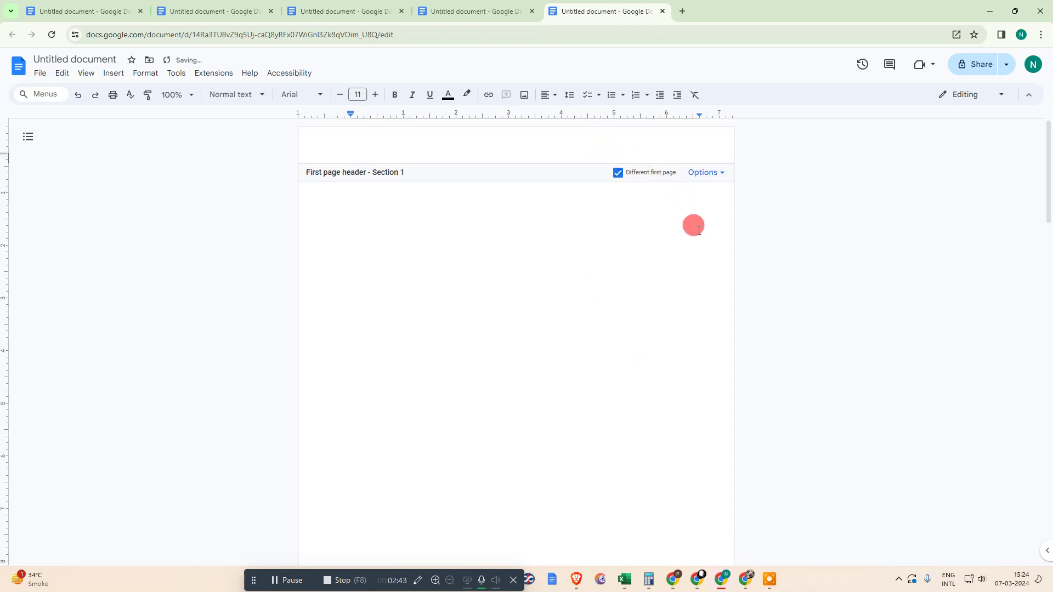
Enable a different first page for the Section 2 header on the second page
{"action": "scroll", "coordinate": [680, 236], "scroll_direction": "down", "scroll_amount": 10}
{"action": "left_click", "coordinate": [604, 230]}
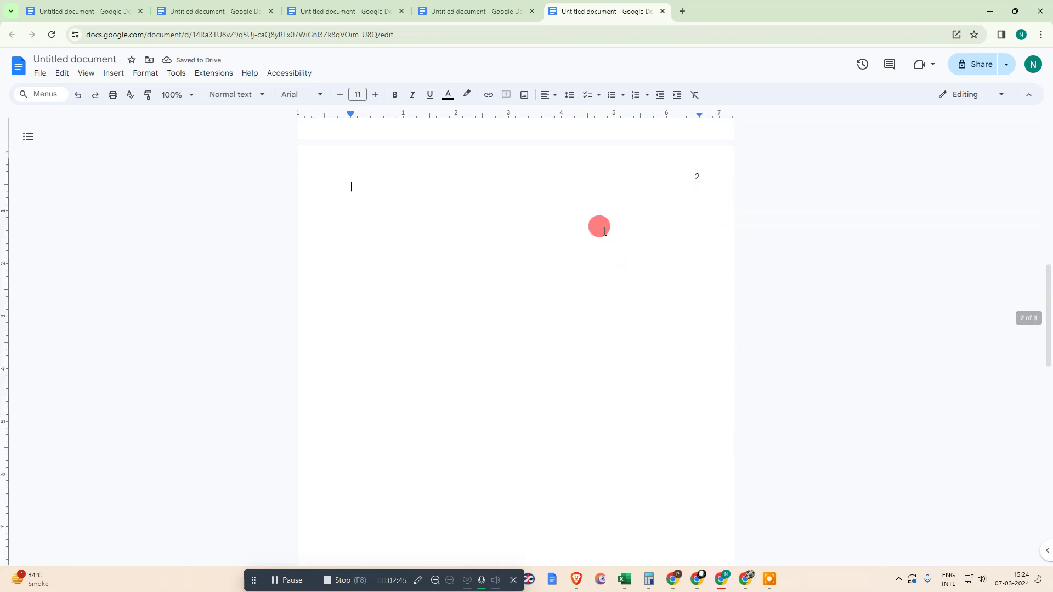
{"action": "left_click", "coordinate": [611, 172]}
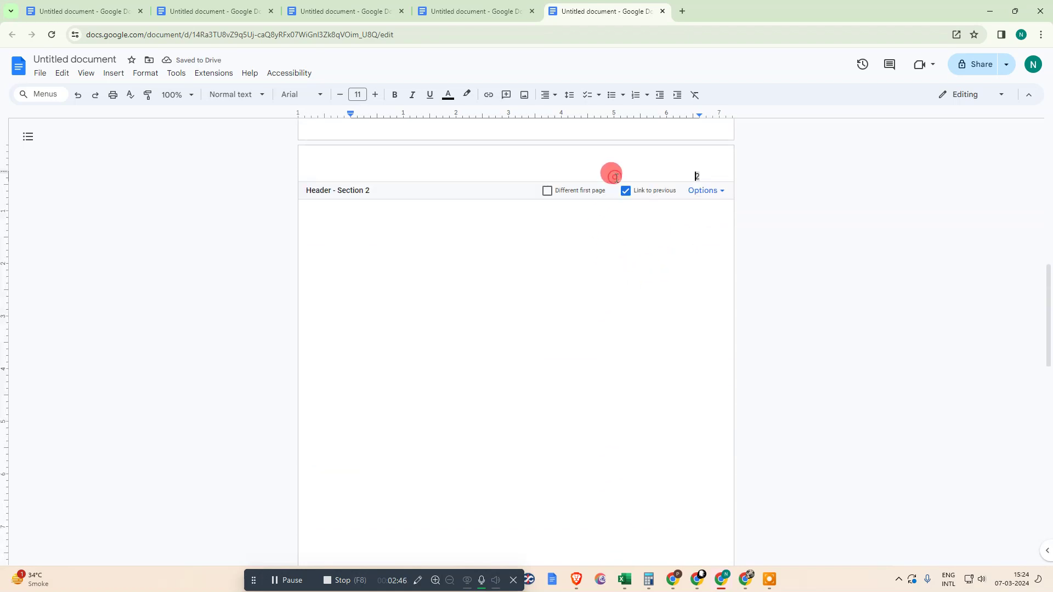
{"action": "left_click", "coordinate": [547, 192]}
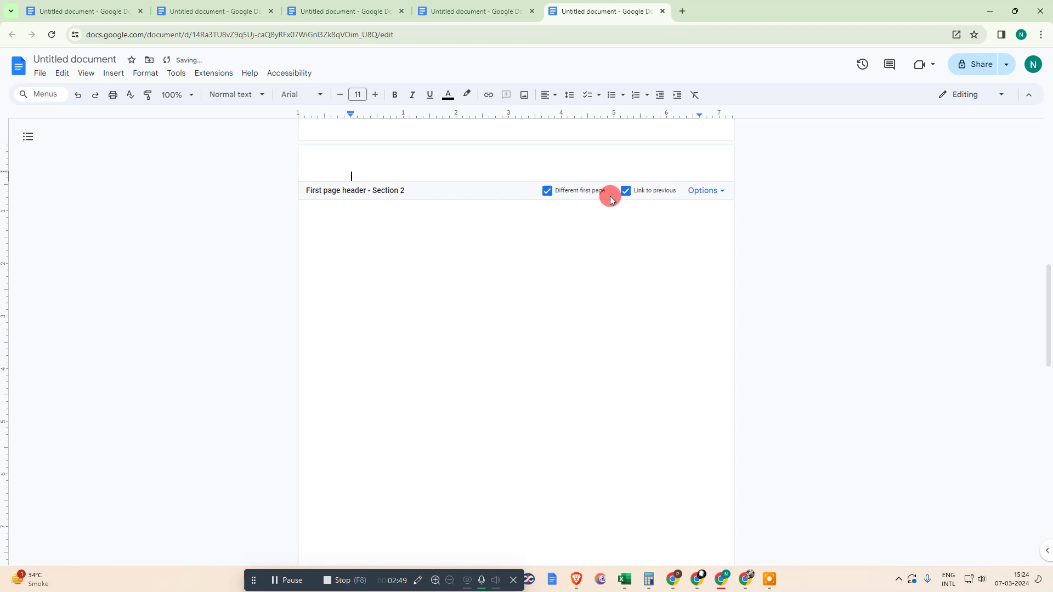
Examine the headers and page numbers of all three sections
{"action": "scroll", "coordinate": [631, 235], "scroll_direction": "up", "scroll_amount": 10}
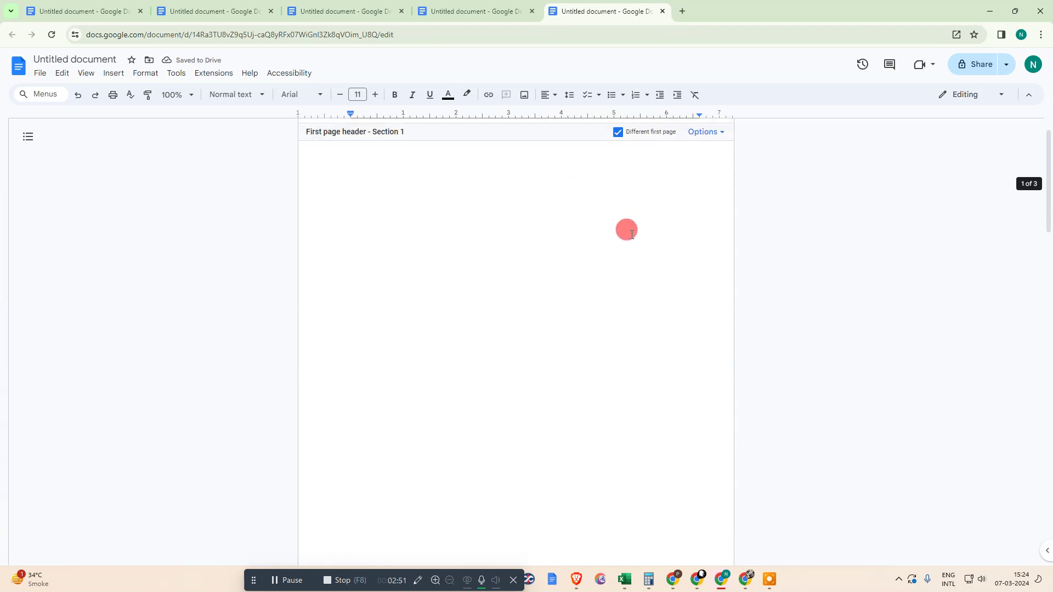
{"action": "key", "text": "ctrl+minus"}
{"action": "key", "text": "ctrl+minus"}
{"action": "key", "text": "ctrl+minus"}
{"action": "key", "text": "ctrl+minus"}
{"action": "key", "text": "ctrl+minus"}
{"action": "scroll", "coordinate": [658, 296], "scroll_direction": "down", "scroll_amount": 10}
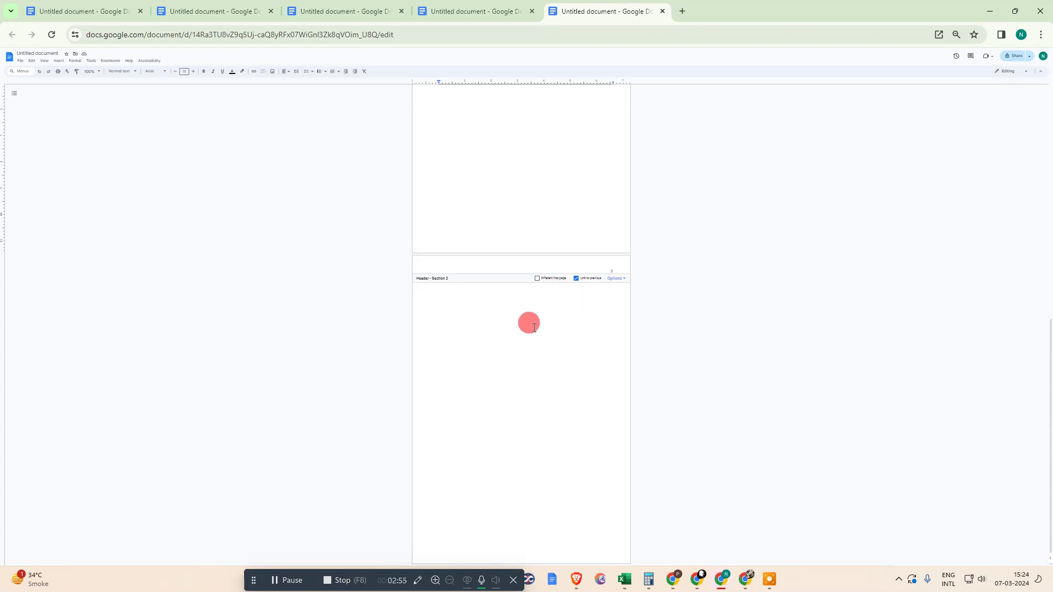
{"action": "key", "text": "ctrl+plus"}
{"action": "key", "text": "ctrl+plus"}
{"action": "key", "text": "ctrl+plus"}
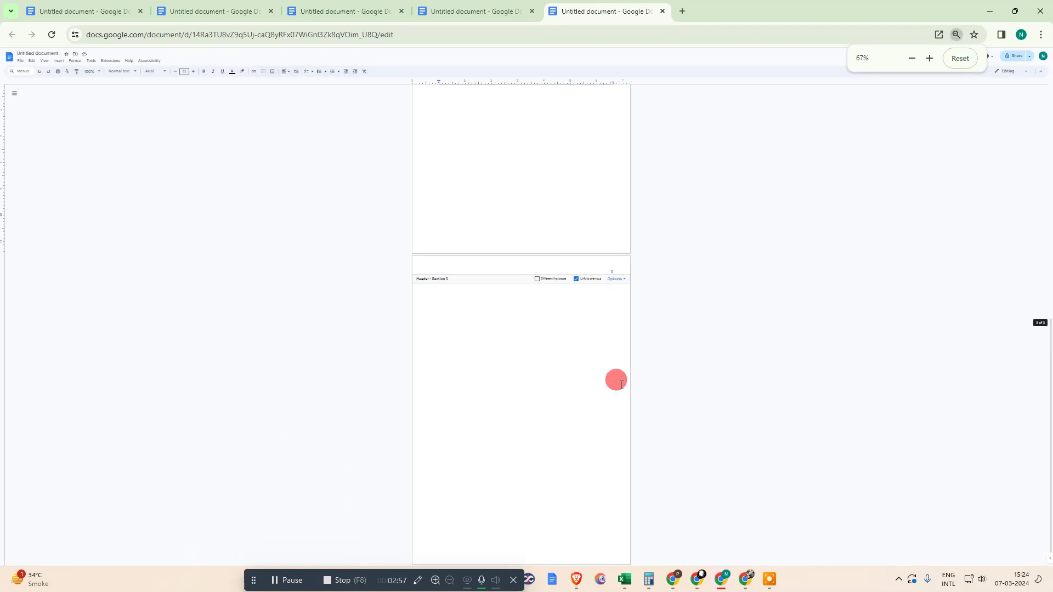
{"action": "scroll", "coordinate": [678, 394], "scroll_direction": "down", "scroll_amount": 3}
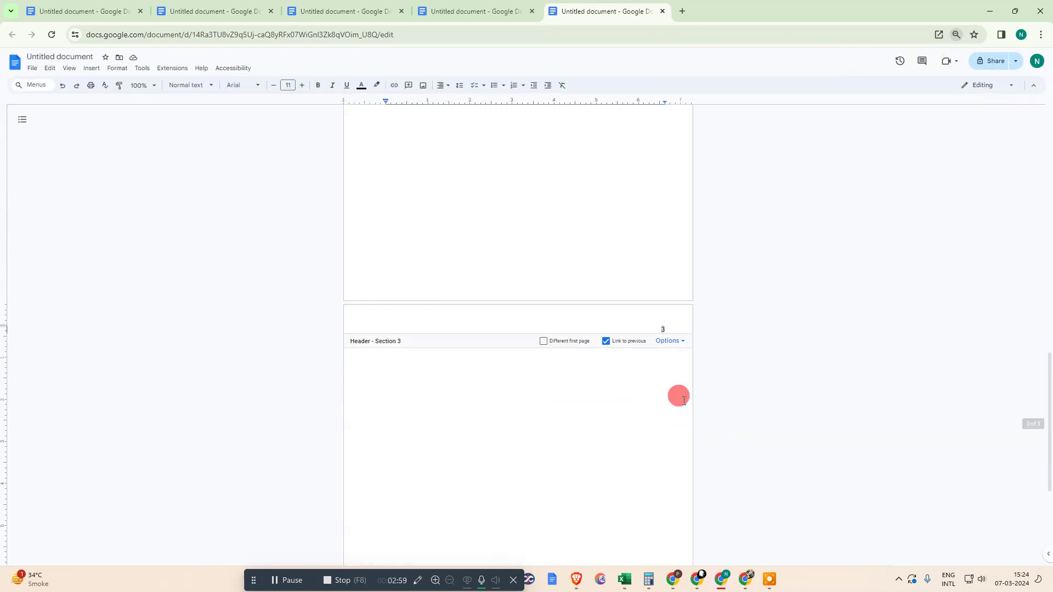
Set the Section 3 header page numbering to start at 1, applied to this section only and shown on its first page
{"action": "key", "text": "ctrl+plus"}
{"action": "key", "text": "ctrl+plus"}
{"action": "key", "text": "ctrl+plus"}
{"action": "key", "text": "ctrl+plus"}
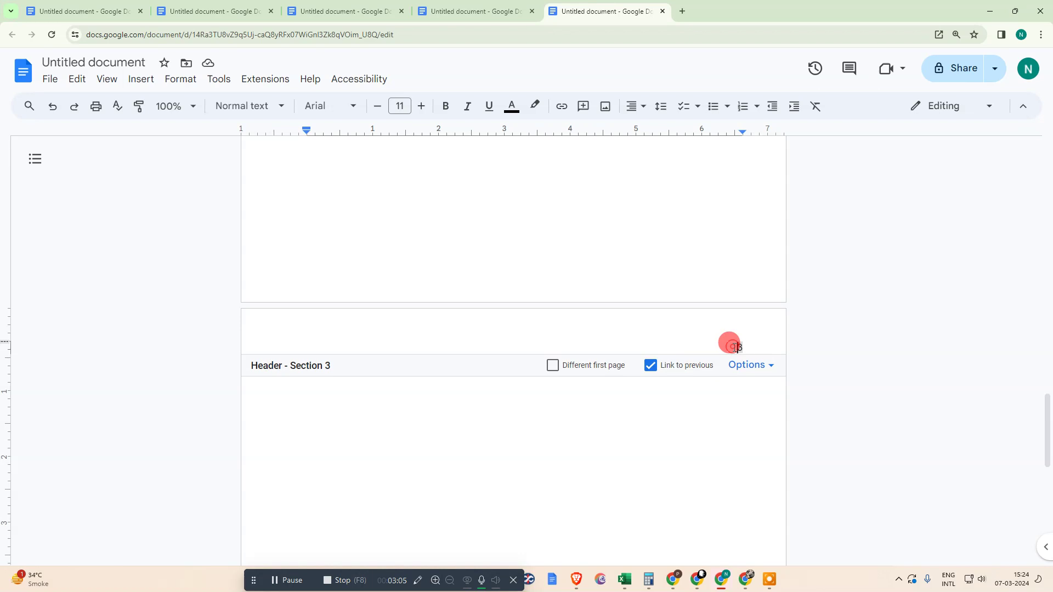
{"action": "left_click", "coordinate": [751, 367]}
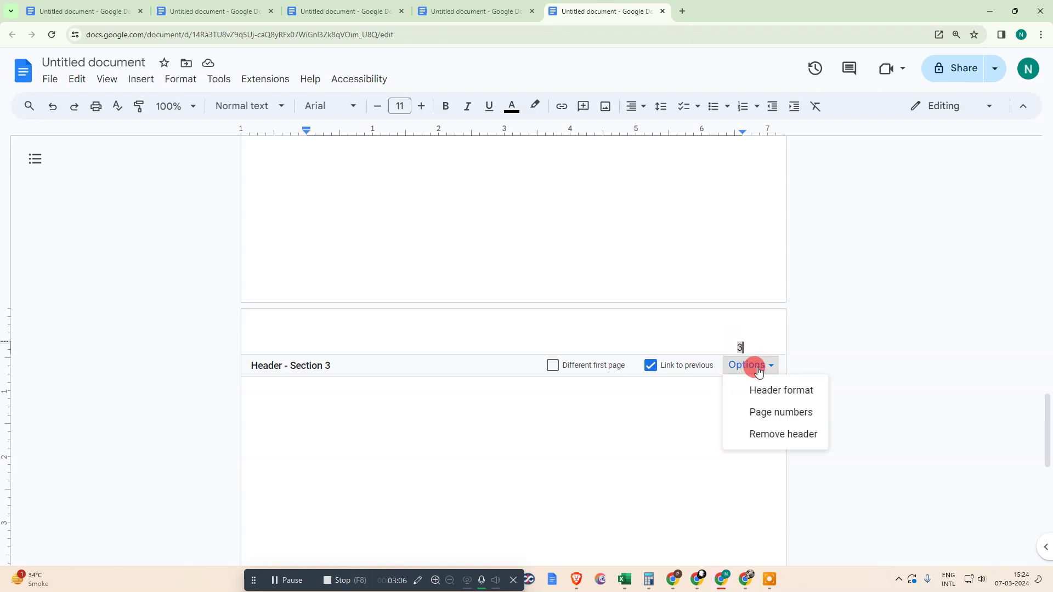
{"action": "left_click", "coordinate": [768, 406]}
{"action": "left_click", "coordinate": [507, 341]}
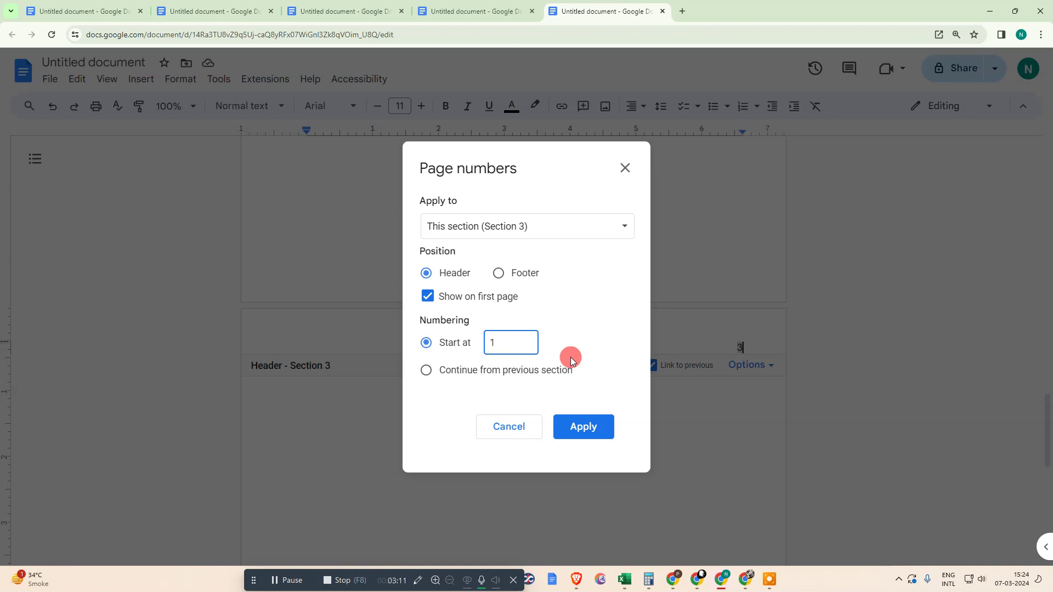
{"action": "left_click", "coordinate": [579, 429]}
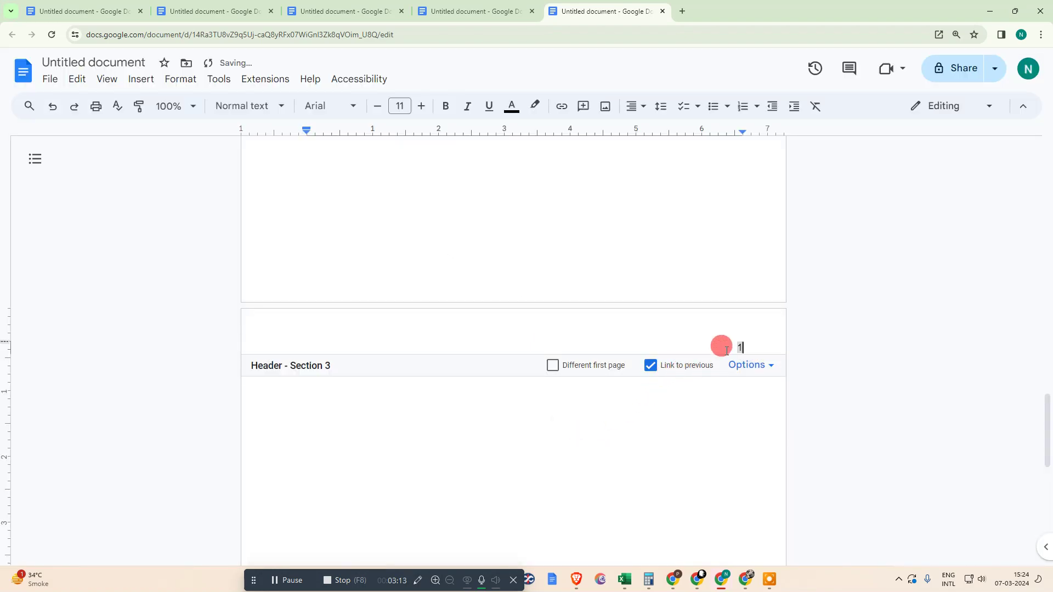
Add blank lines to the body of the third section until it runs over two additional pages
{"action": "scroll", "coordinate": [699, 405], "scroll_direction": "up", "scroll_amount": 15}
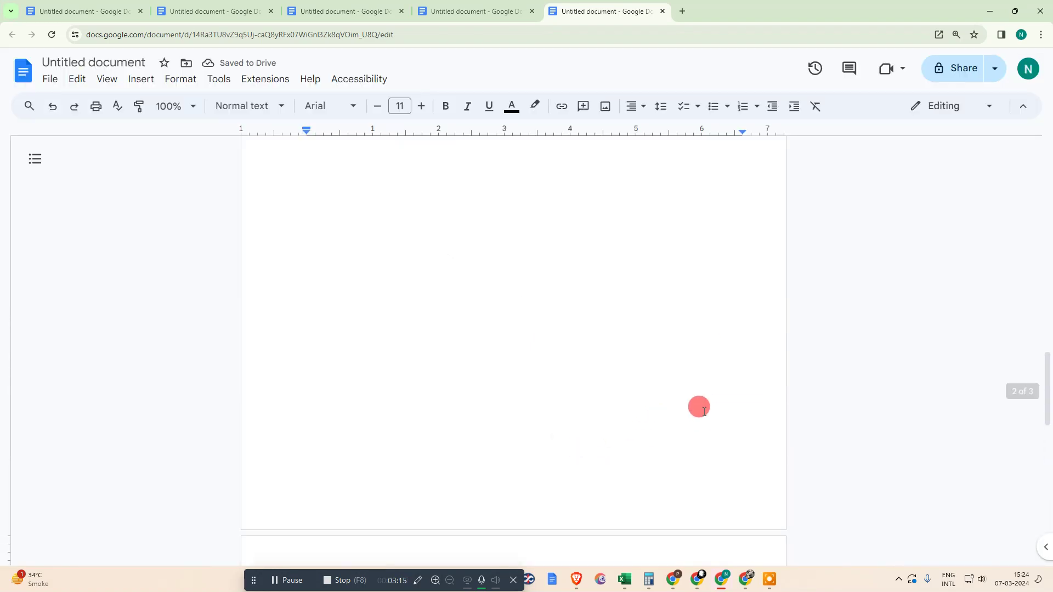
{"action": "scroll", "coordinate": [701, 409], "scroll_direction": "down", "scroll_amount": 15}
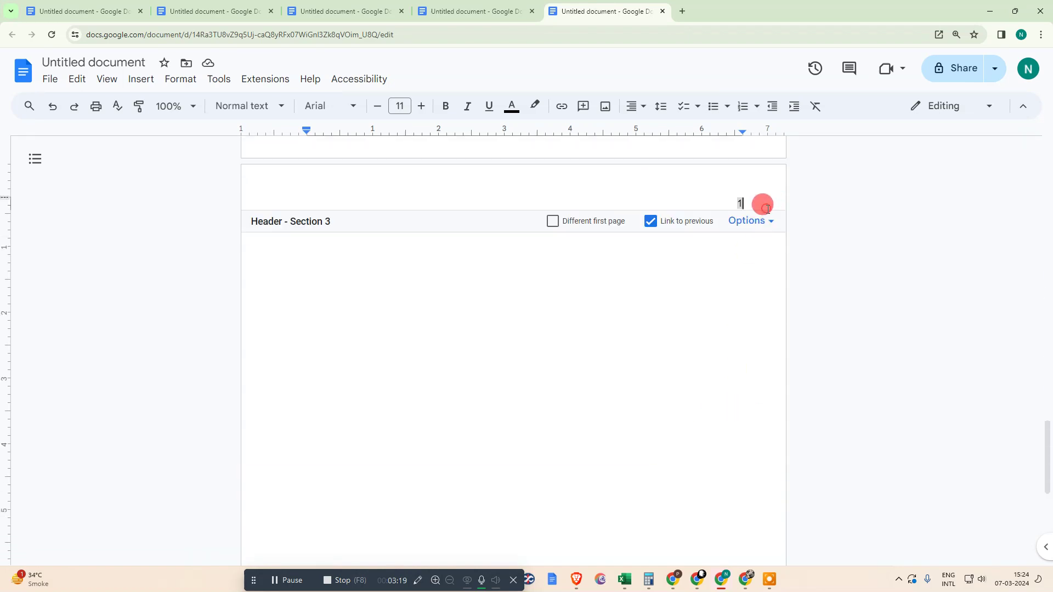
{"action": "left_click", "coordinate": [687, 309]}
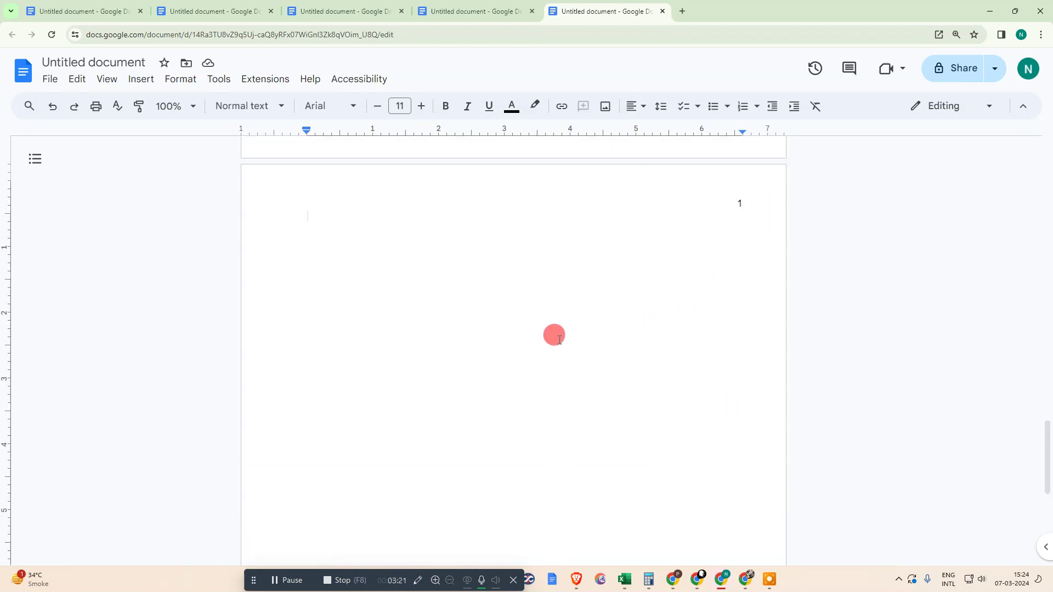
{"action": "key", "text": "Return"}
{"action": "key", "text": "Return"}
{"action": "key", "text": "Return"}
{"action": "key", "text": "Return"}
{"action": "key", "text": "Return"}
{"action": "key", "text": "Return"}
{"action": "key", "text": "Return"}
{"action": "key", "text": "Return"}
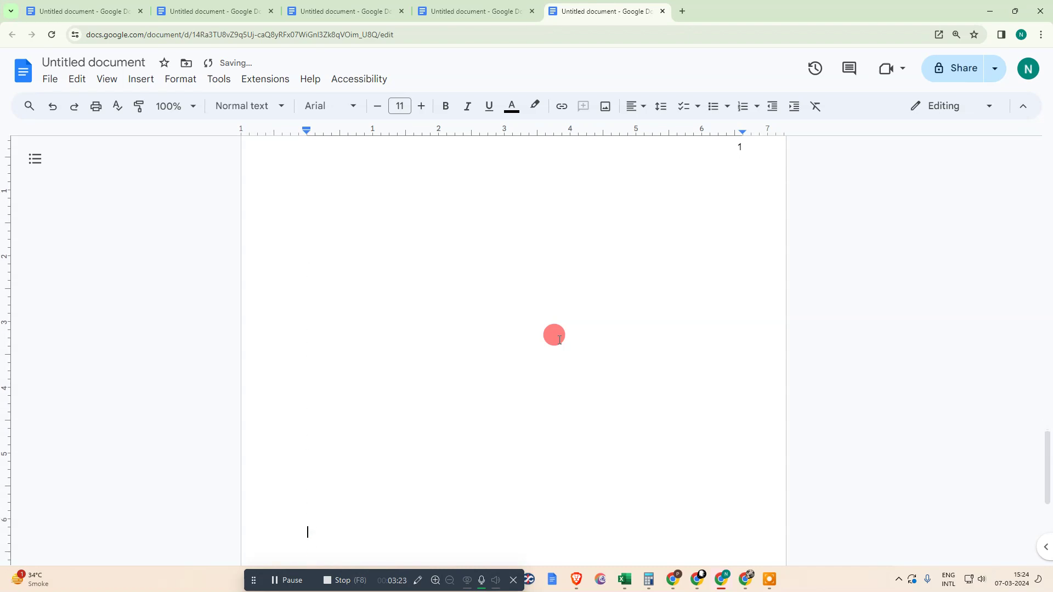
{"action": "key", "text": "Return"}
{"action": "key", "text": "Return"}
{"action": "key", "text": "Return"}
{"action": "key", "text": "Return"}
{"action": "key", "text": "Return"}
{"action": "key", "text": "Return"}
{"action": "key", "text": "Return"}
{"action": "key", "text": "Return"}
{"action": "key", "text": "Return"}
{"action": "key", "text": "Return"}
{"action": "key", "text": "Return"}
{"action": "key", "text": "Return"}
{"action": "key", "text": "Return"}
{"action": "key", "text": "Return"}
{"action": "key", "text": "Return"}
{"action": "key", "text": "Return"}
{"action": "key", "text": "Return"}
{"action": "key", "text": "Return"}
{"action": "key", "text": "Return"}
{"action": "key", "text": "Return"}
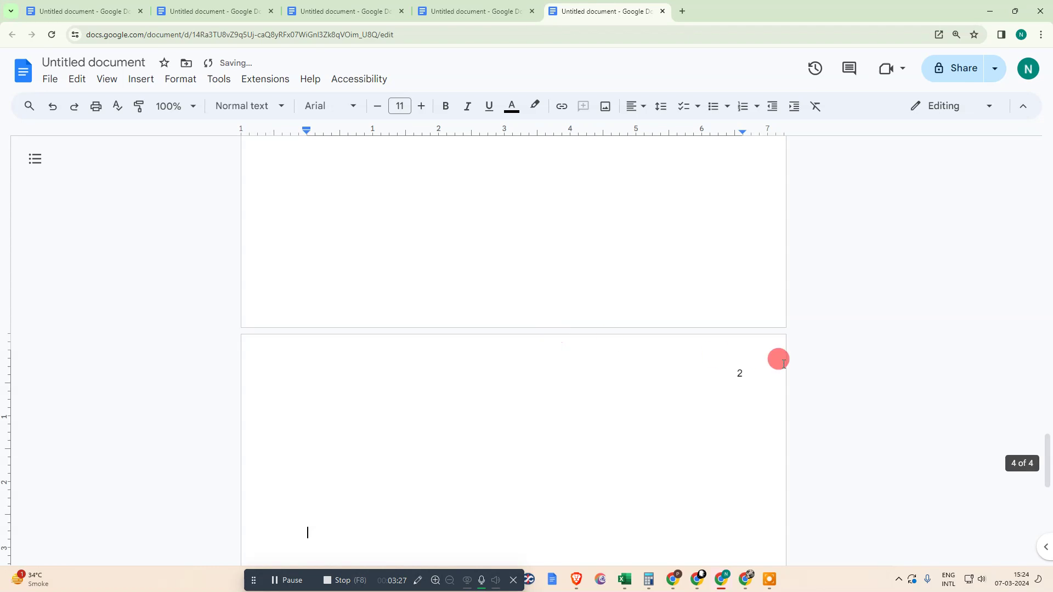
{"action": "key", "text": "Return"}
{"action": "key", "text": "Return"}
{"action": "key", "text": "Return"}
{"action": "key", "text": "Return"}
{"action": "key", "text": "Return"}
{"action": "key", "text": "Return"}
{"action": "key", "text": "Return"}
{"action": "key", "text": "Return"}
{"action": "key", "text": "Return"}
{"action": "key", "text": "Return"}
{"action": "key", "text": "Return"}
{"action": "key", "text": "Return"}
{"action": "key", "text": "Return"}
{"action": "key", "text": "Return"}
{"action": "key", "text": "Return"}
{"action": "key", "text": "Return"}
{"action": "key", "text": "Return"}
{"action": "key", "text": "Return"}
{"action": "key", "text": "Return"}
{"action": "key", "text": "Return"}
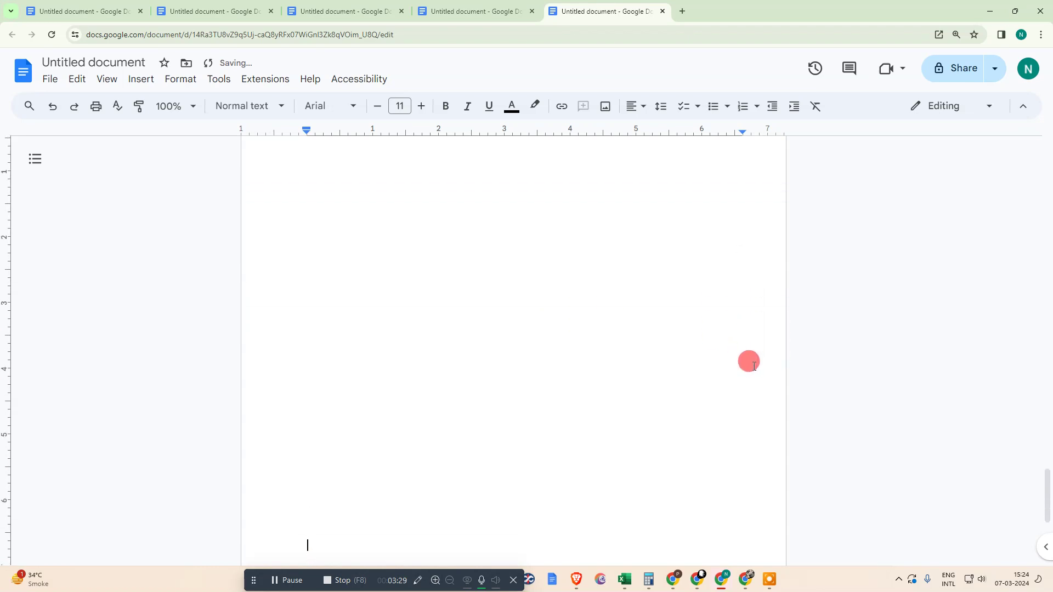
Review the page numbering across the whole document, from the first page to the last
{"action": "scroll", "coordinate": [751, 363], "scroll_direction": "down", "scroll_amount": 2}
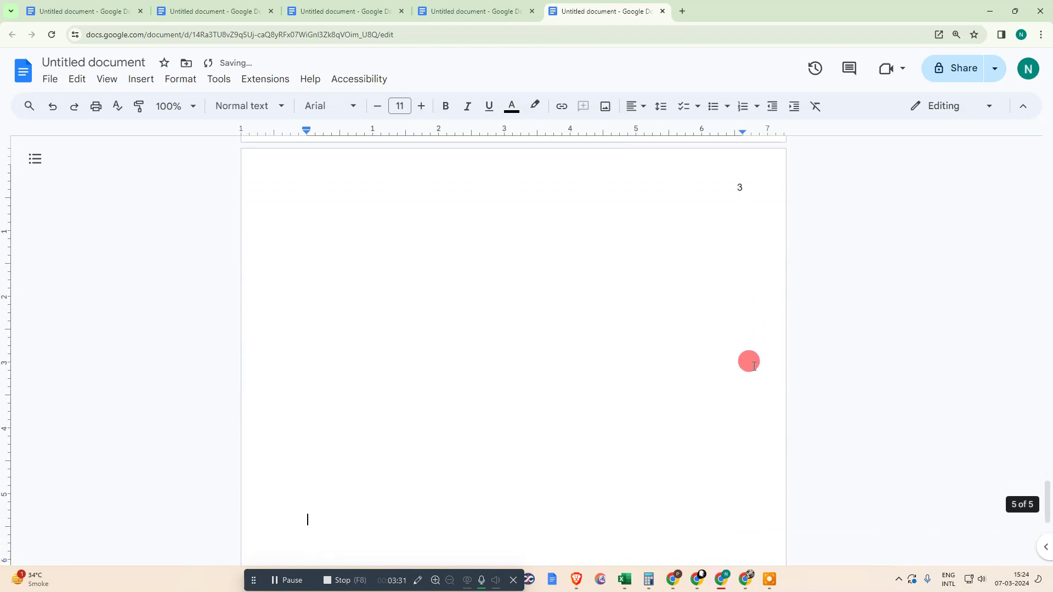
{"action": "key", "text": "ctrl+minus"}
{"action": "key", "text": "ctrl+minus"}
{"action": "key", "text": "ctrl+minus"}
{"action": "key", "text": "ctrl+minus"}
{"action": "key", "text": "ctrl+minus"}
{"action": "scroll", "coordinate": [615, 400], "scroll_direction": "up", "scroll_amount": 3}
{"action": "scroll", "coordinate": [615, 403], "scroll_direction": "up", "scroll_amount": 5}
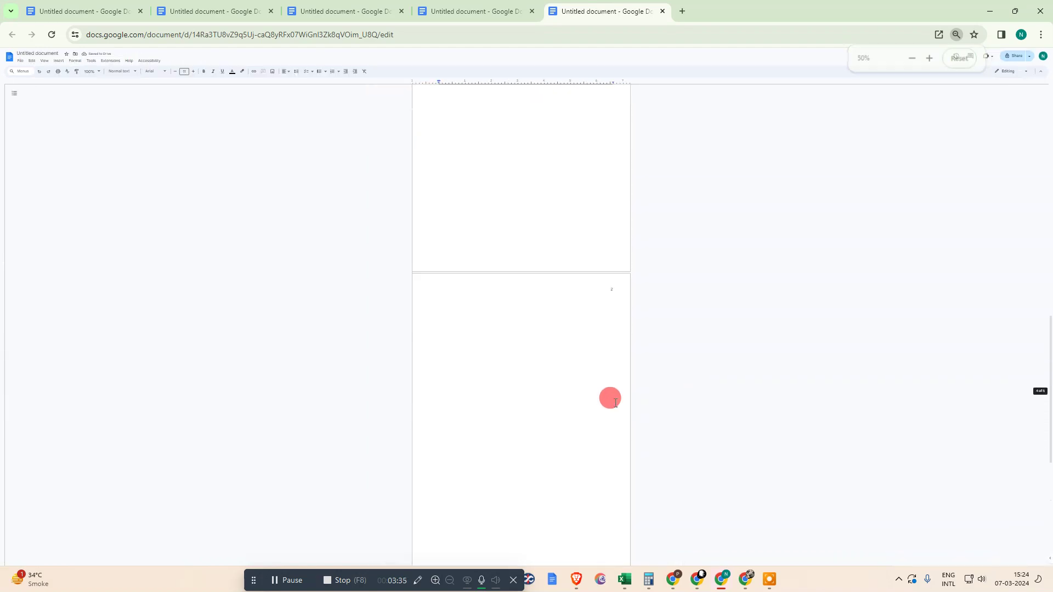
{"action": "scroll", "coordinate": [606, 450], "scroll_direction": "up", "scroll_amount": 2}
{"action": "scroll", "coordinate": [608, 453], "scroll_direction": "up", "scroll_amount": 6}
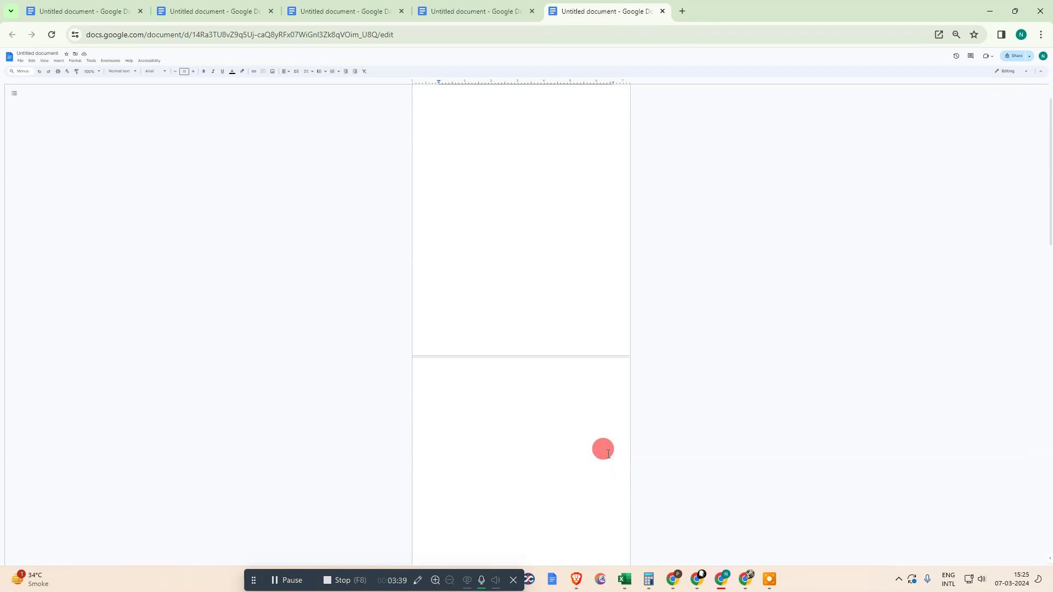
{"action": "scroll", "coordinate": [562, 270], "scroll_direction": "down", "scroll_amount": 6}
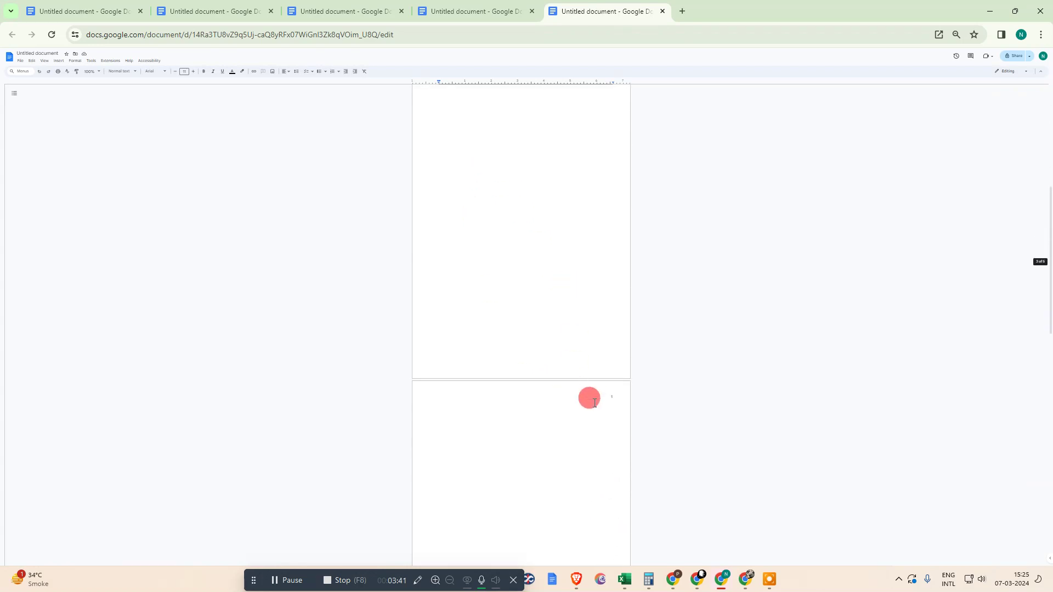
{"action": "scroll", "coordinate": [575, 427], "scroll_direction": "down", "scroll_amount": 1}
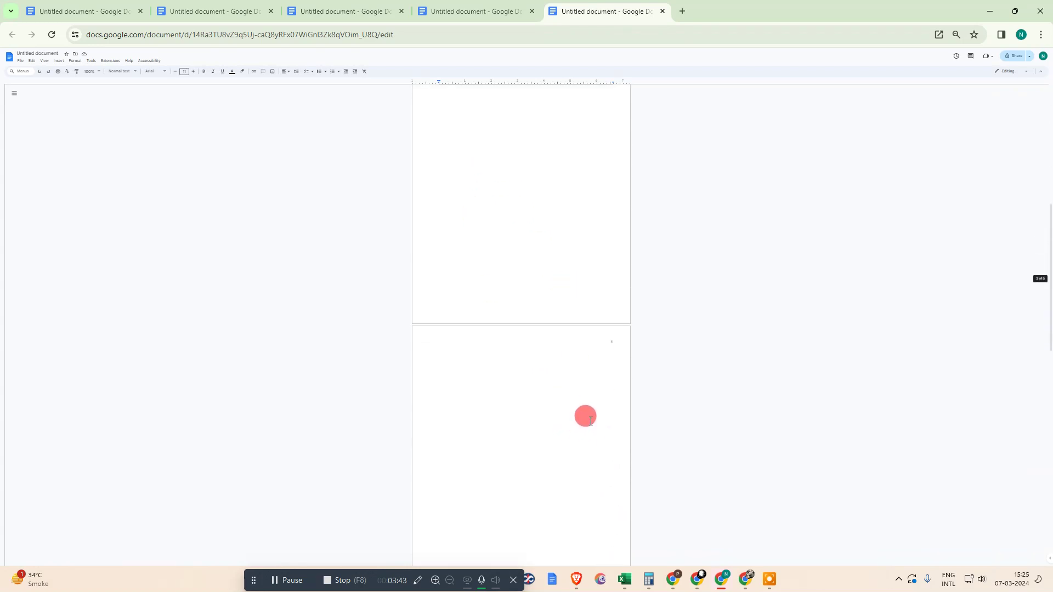
{"action": "scroll", "coordinate": [592, 371], "scroll_direction": "down", "scroll_amount": 3}
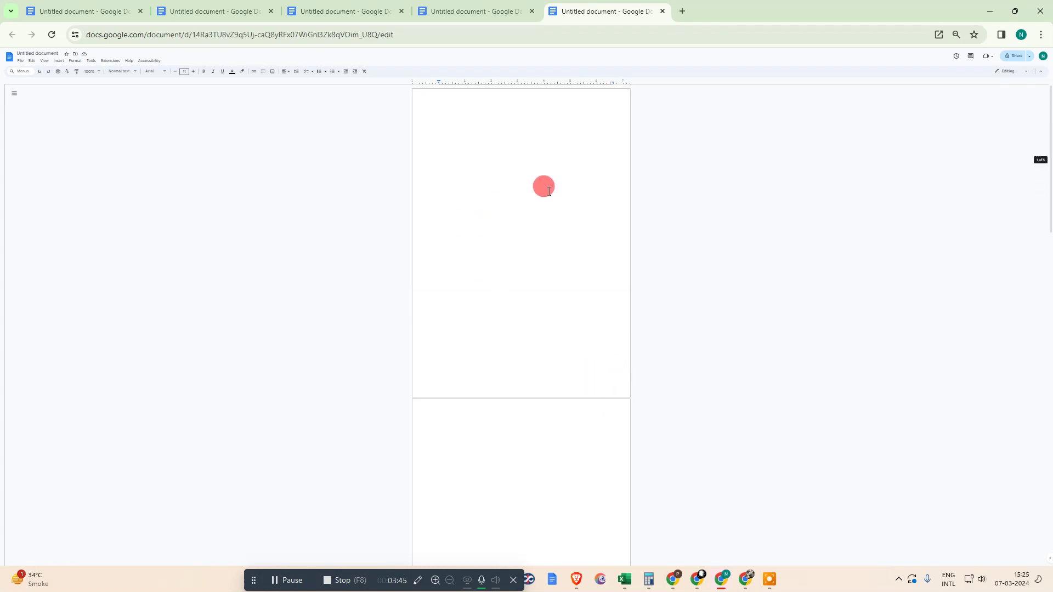
{"action": "scroll", "coordinate": [586, 394], "scroll_direction": "down", "scroll_amount": 3}
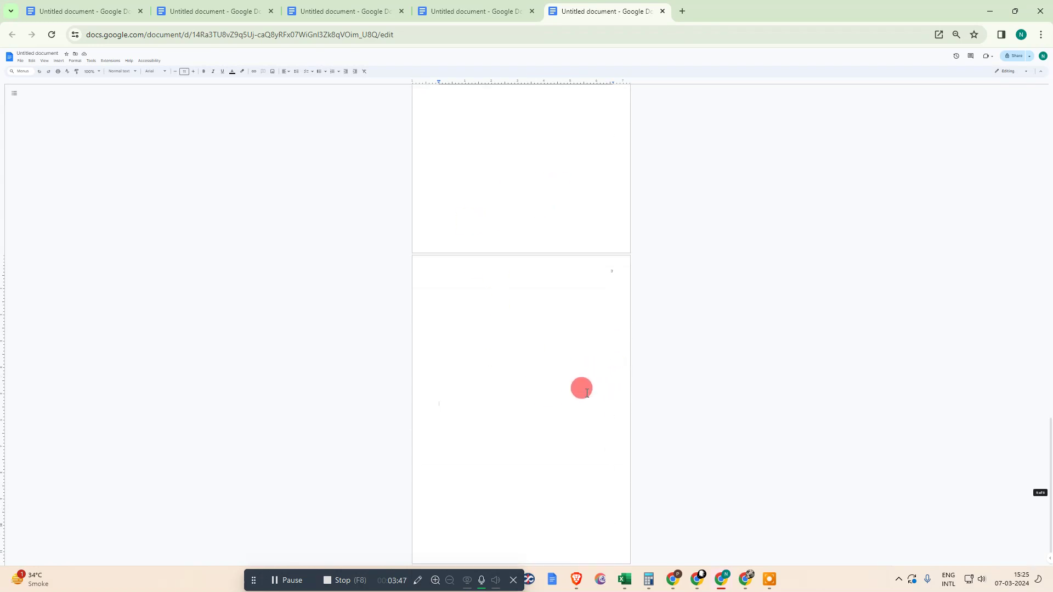